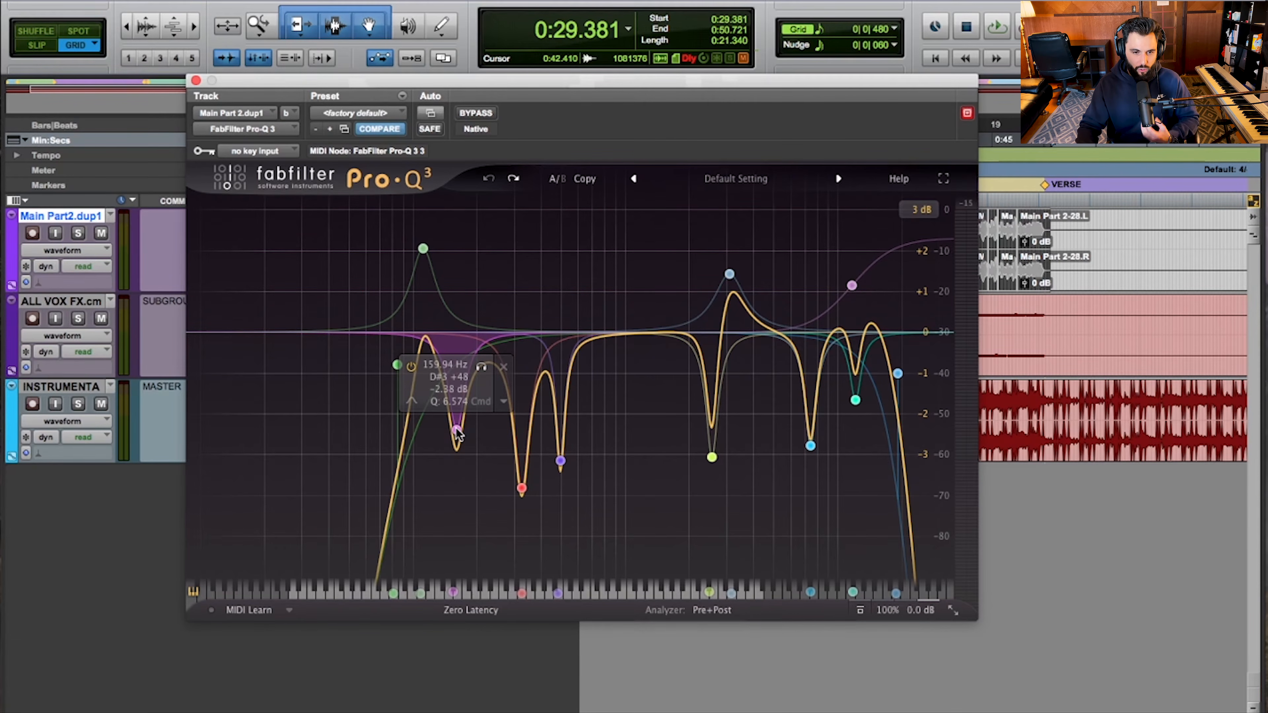
Step: Set the 159.94 Hz band's gain to 0 dB and make it dynamic with a maximum cut of about 3 dB
click(458, 433)
double_click(449, 516)
text(0)
key(Return)
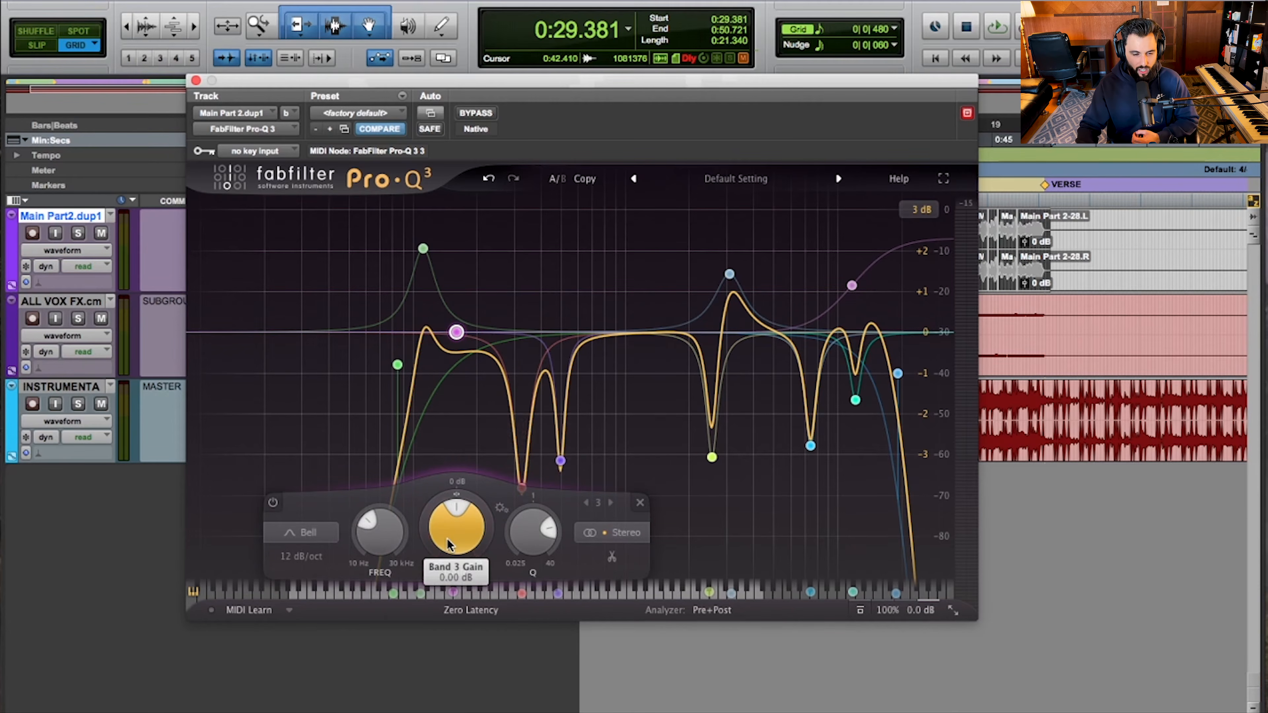
right_click(457, 334)
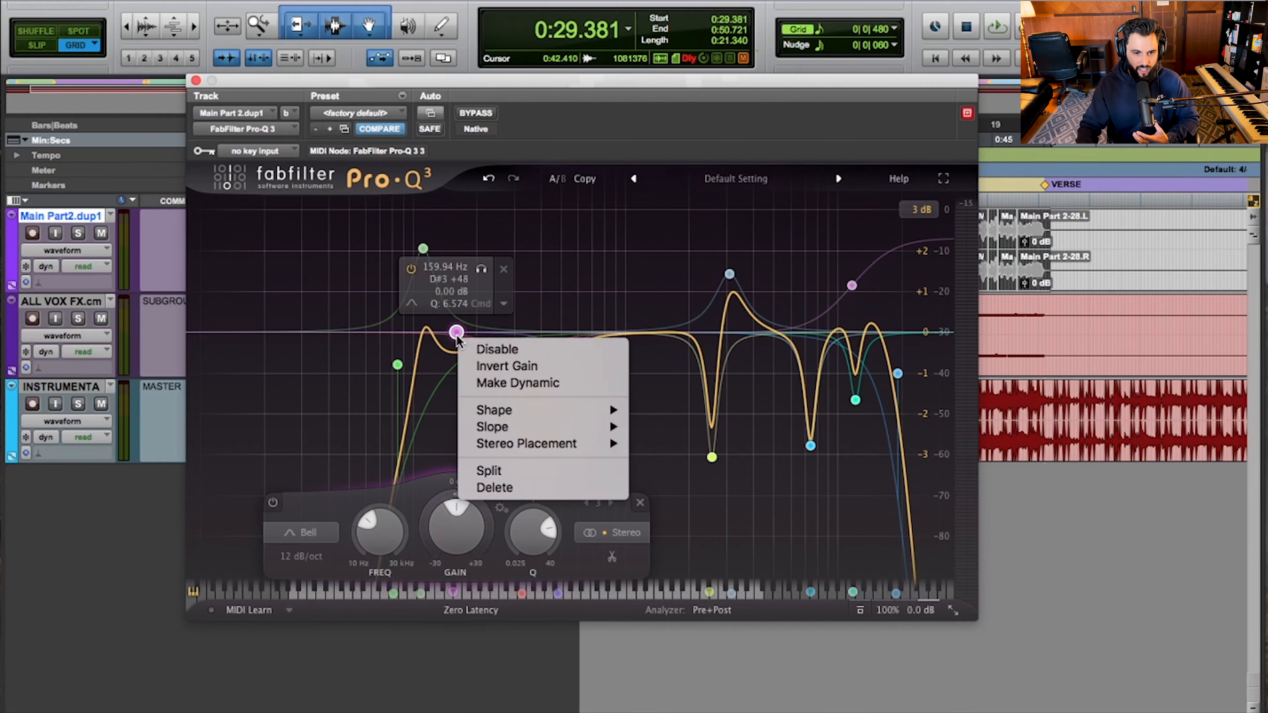
click(494, 383)
drag(457, 344, 457, 392)
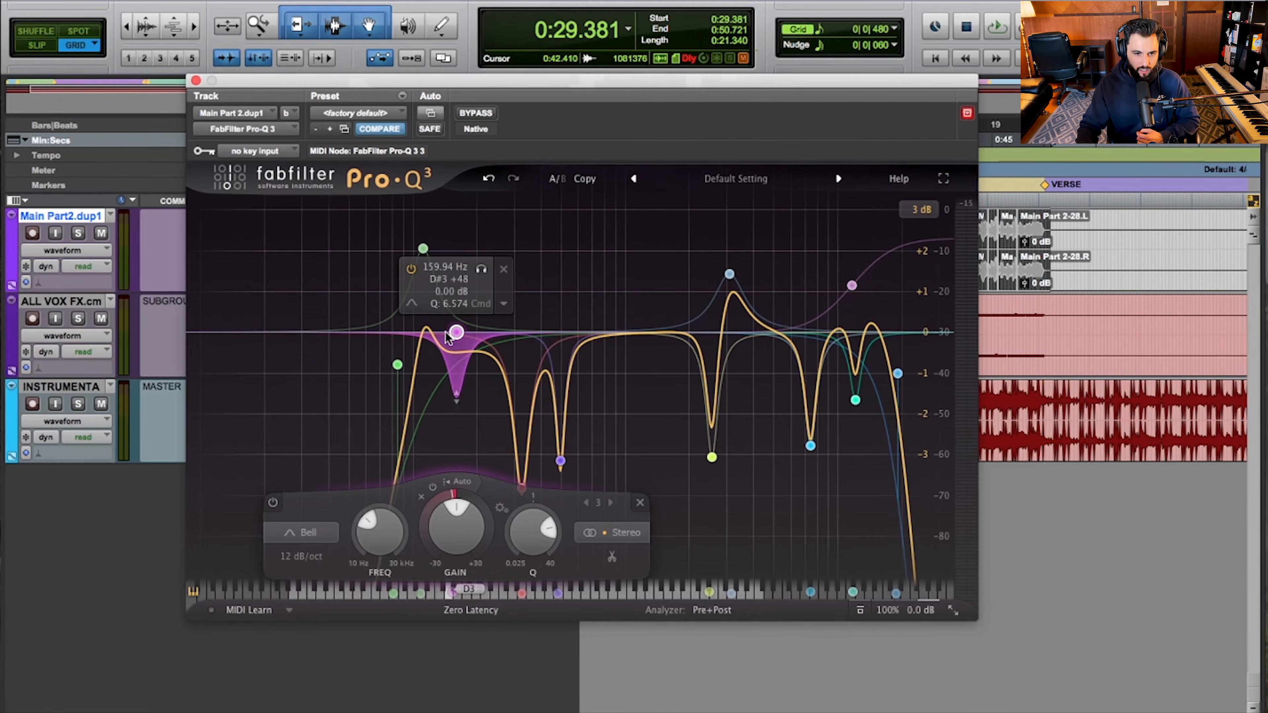
drag(456, 400, 454, 456)
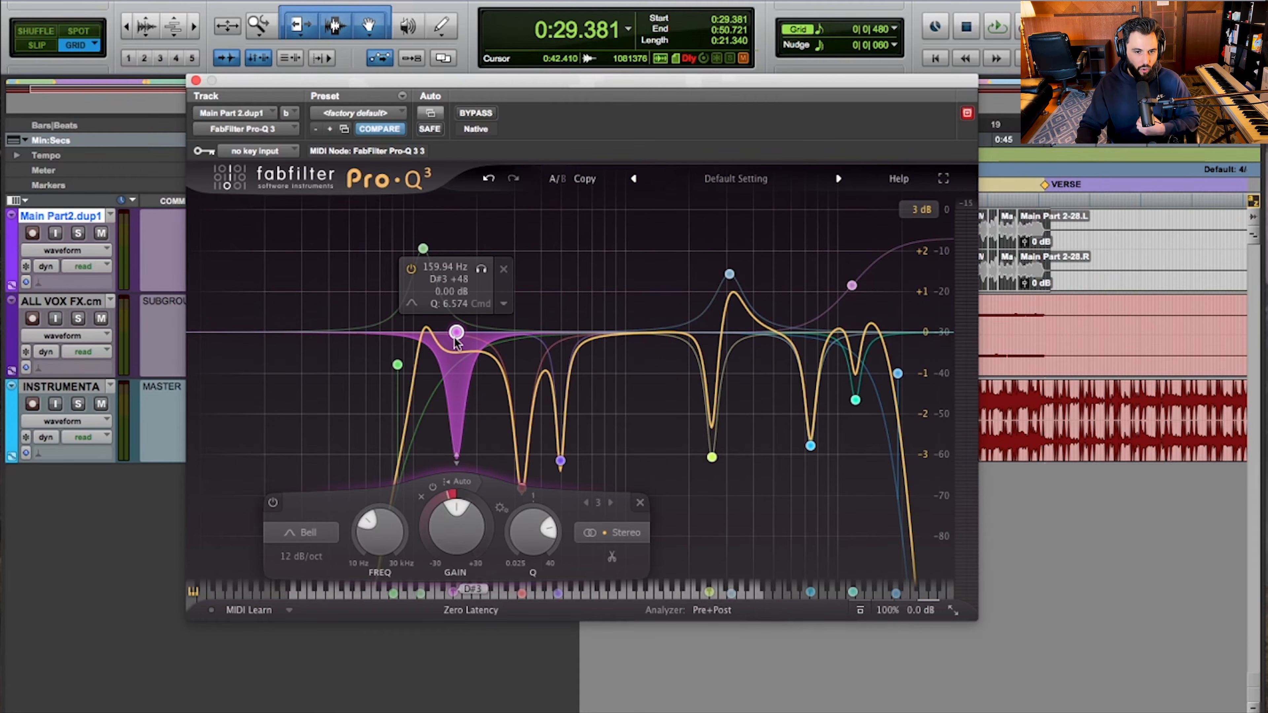
Step: Switch the 159.94 Hz band's dynamic threshold from Auto to manual and set it to -33.0 dB
click(464, 484)
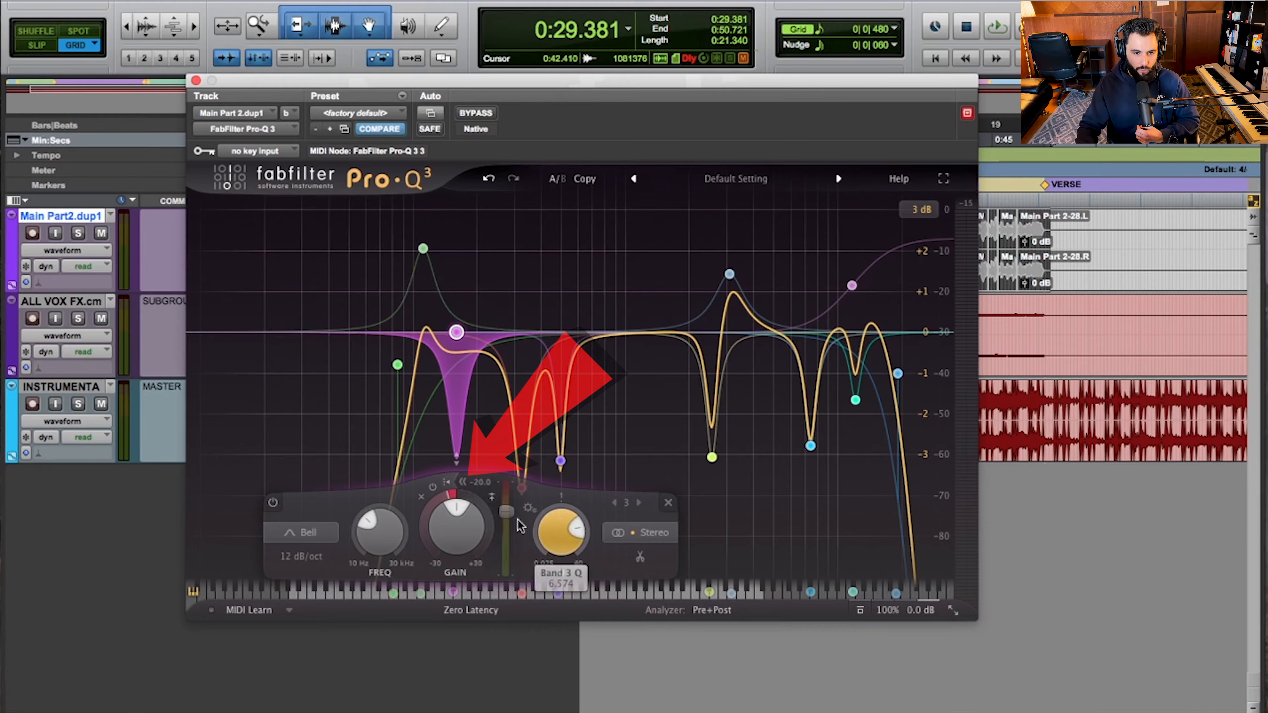
drag(509, 515, 507, 543)
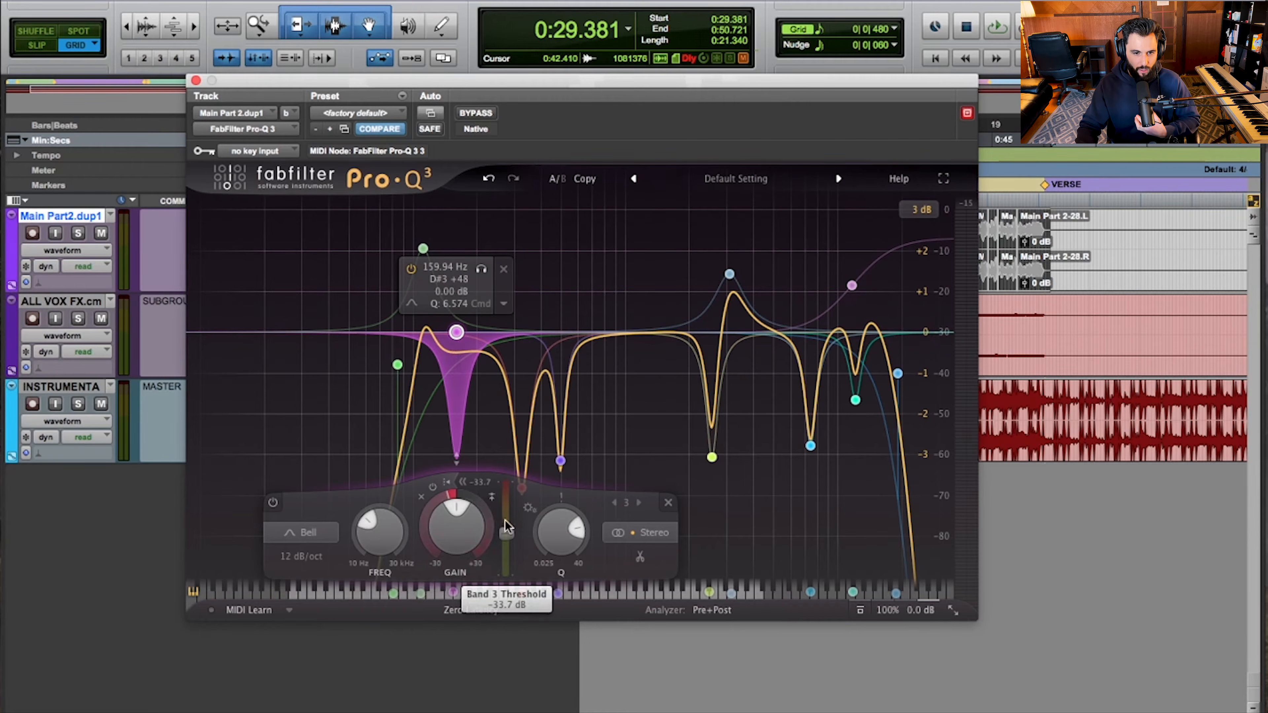
drag(505, 536, 507, 528)
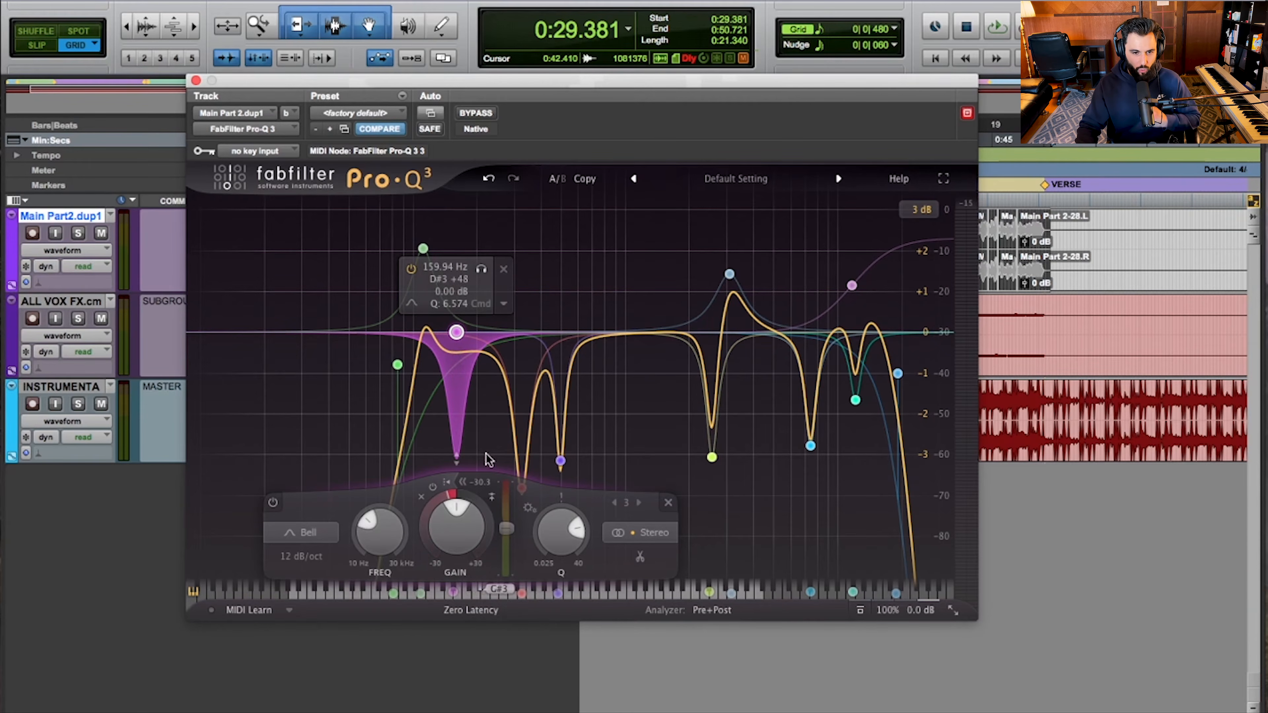
drag(506, 528, 508, 534)
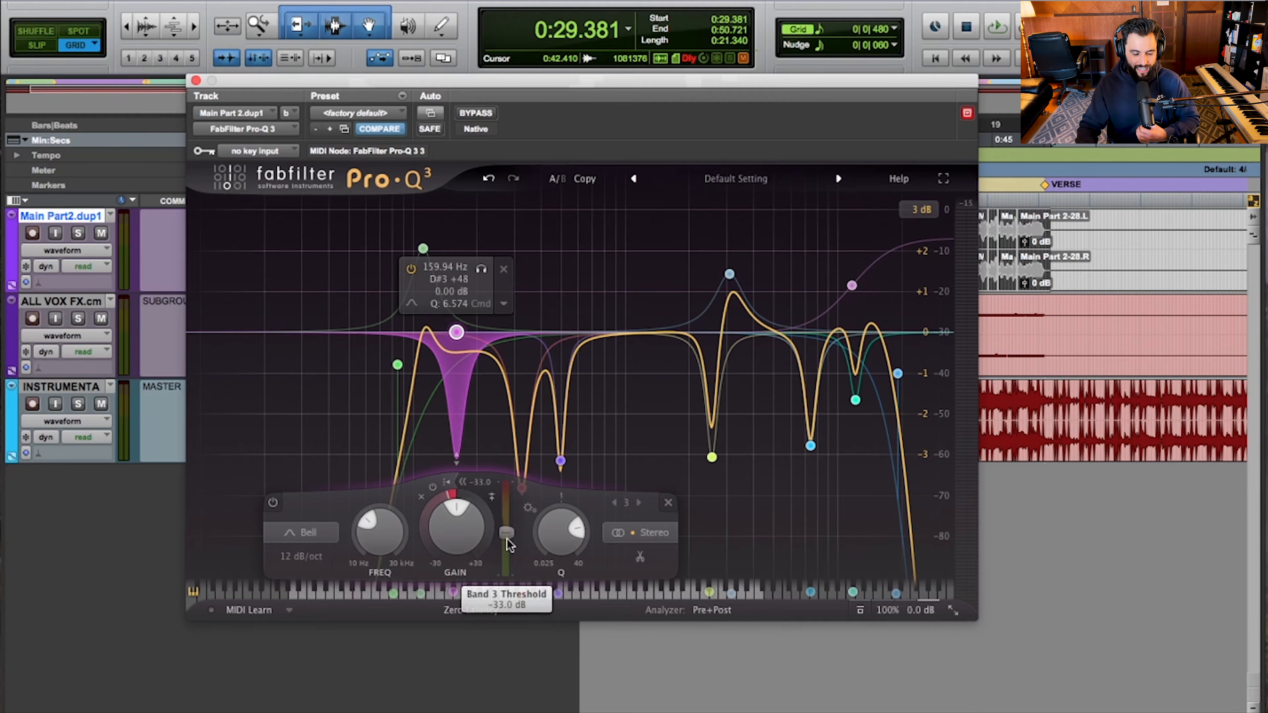
mouse_move(508, 541)
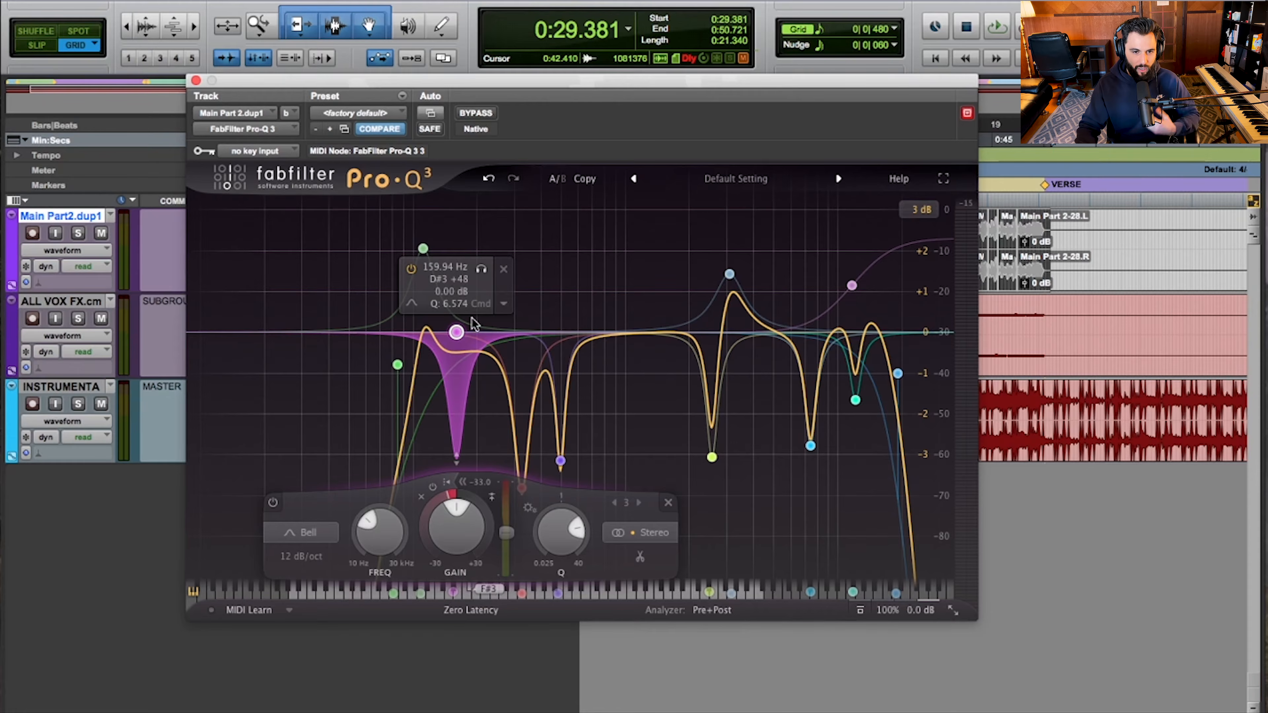
Step: Solo the Main Part2.dup1 track and audition the 159.94 Hz band in isolation during playback
click(77, 233)
click(481, 270)
key(space)
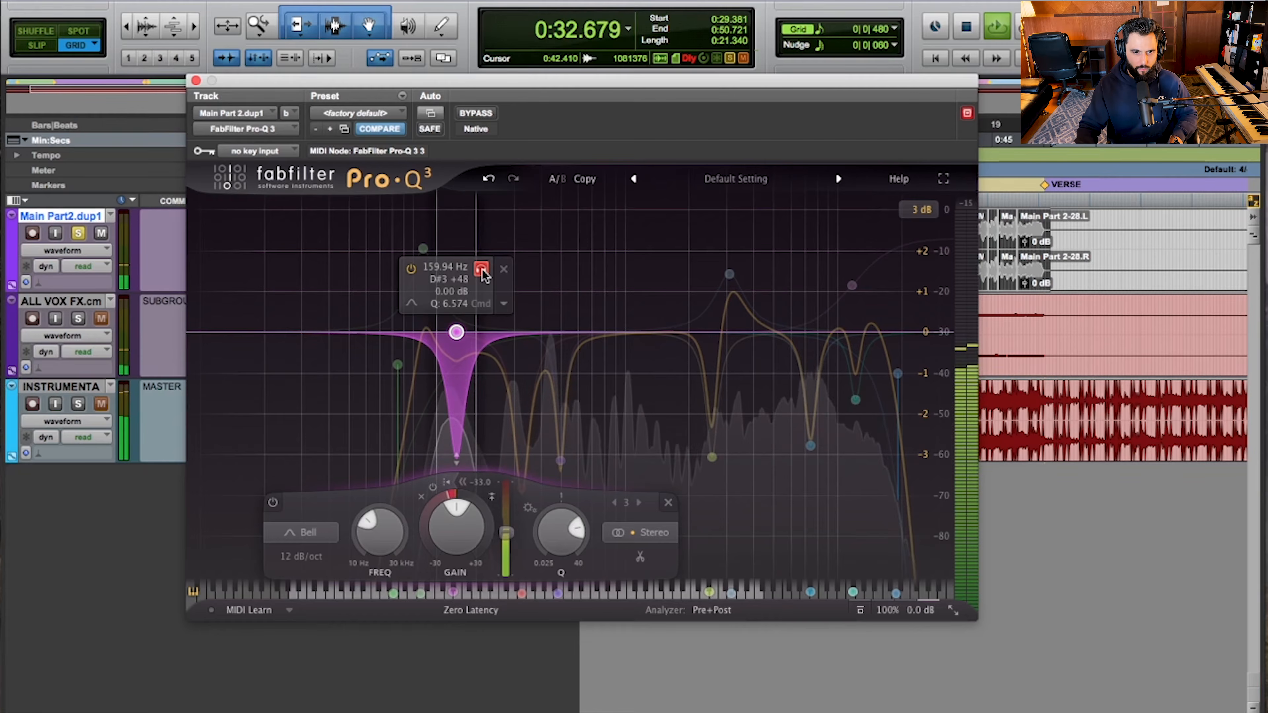
click(481, 270)
key(space)
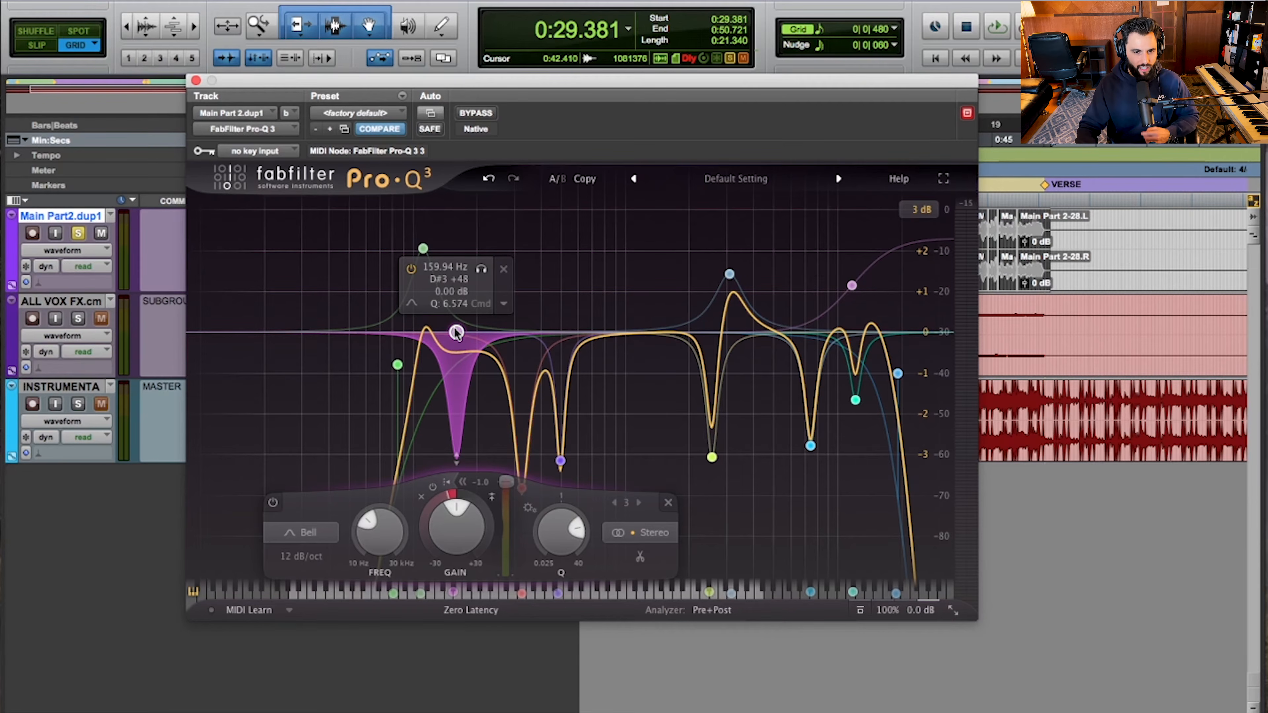
Step: Set the 159.94 Hz band's dynamic threshold to -31.2 dB
mouse_move(446, 527)
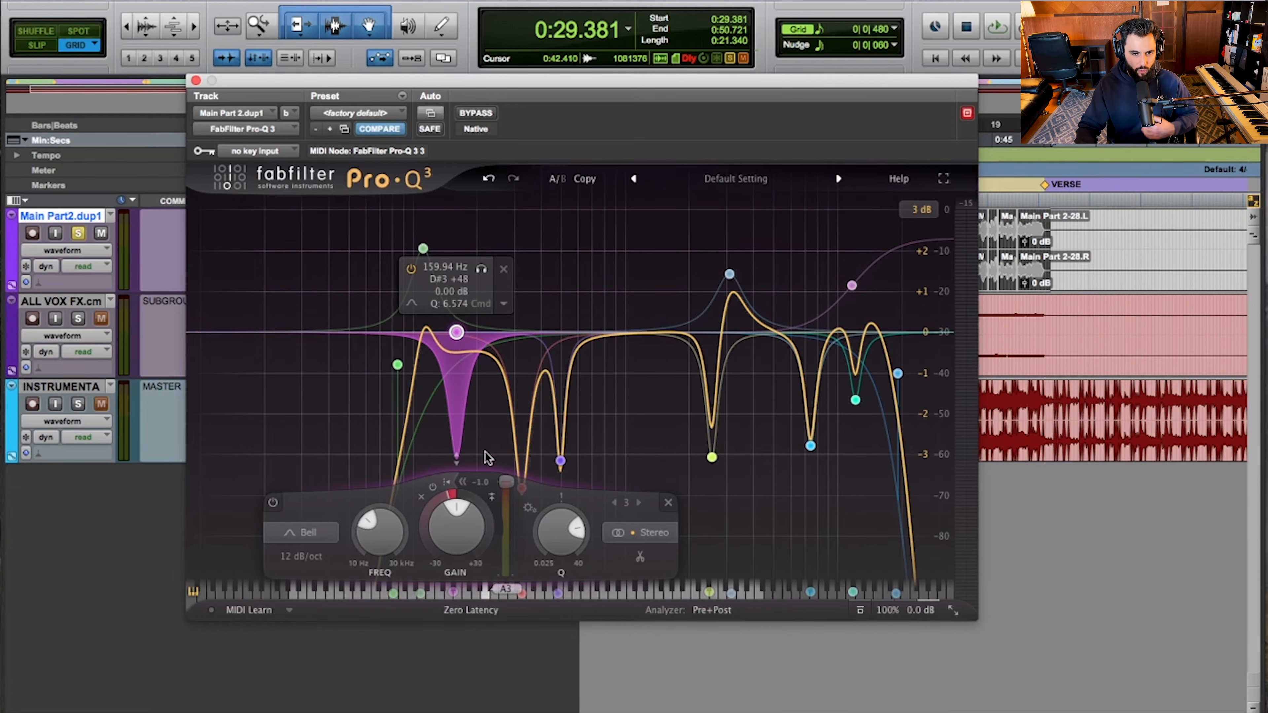
drag(507, 480, 507, 533)
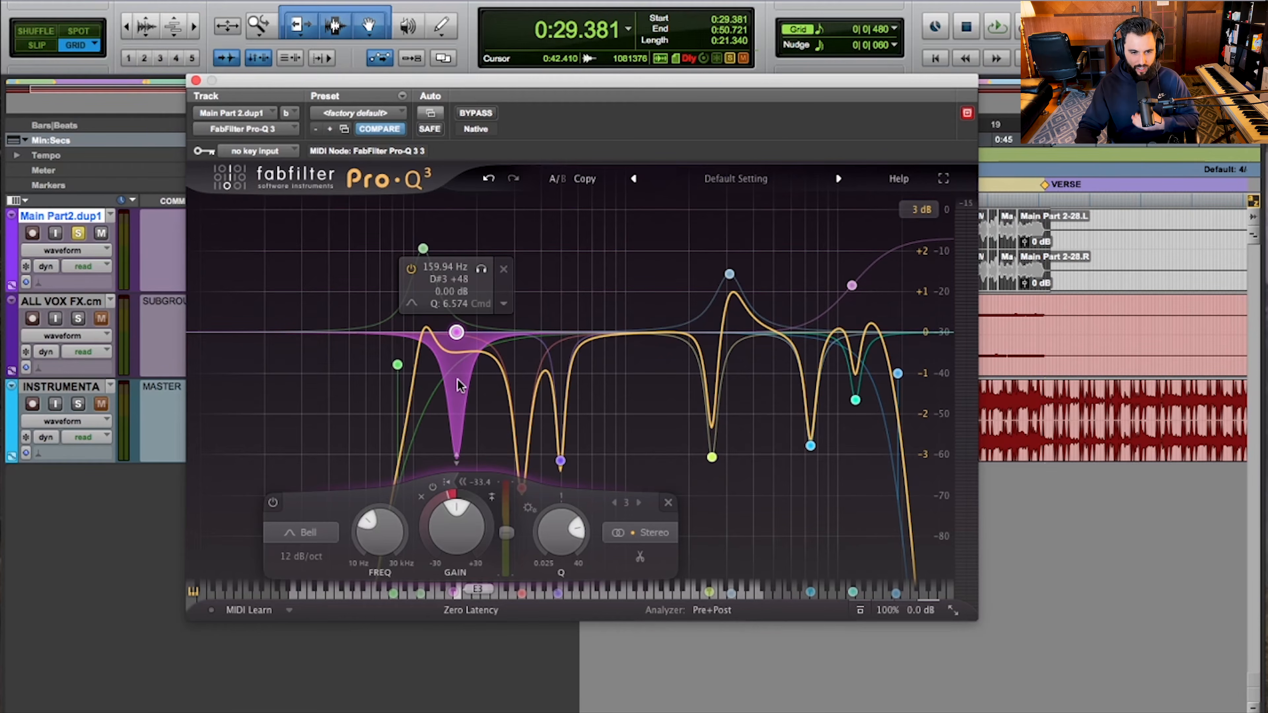
mouse_move(507, 532)
mouse_down()
mouse_move(504, 495)
mouse_move(505, 538)
mouse_up()
Step: Play the vocal and compare it with the 159.94 Hz dynamic band bypassed and enabled, leaving the band enabled
key(space)
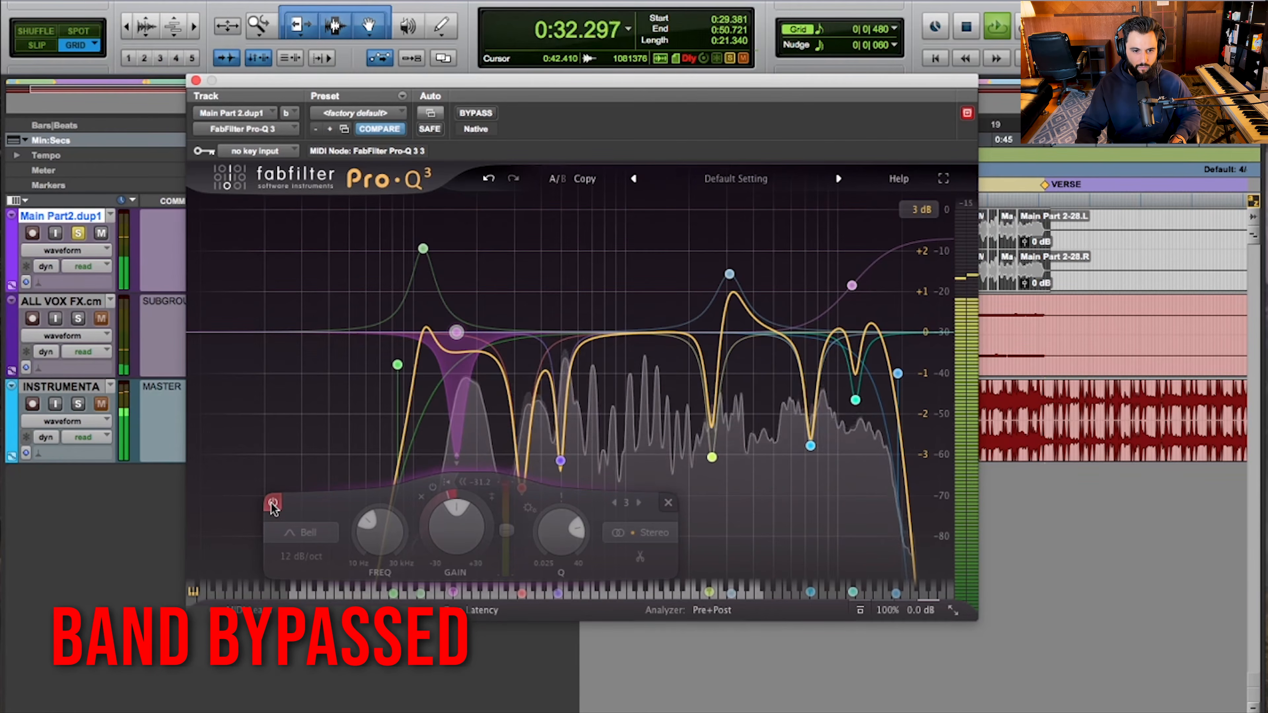
click(273, 504)
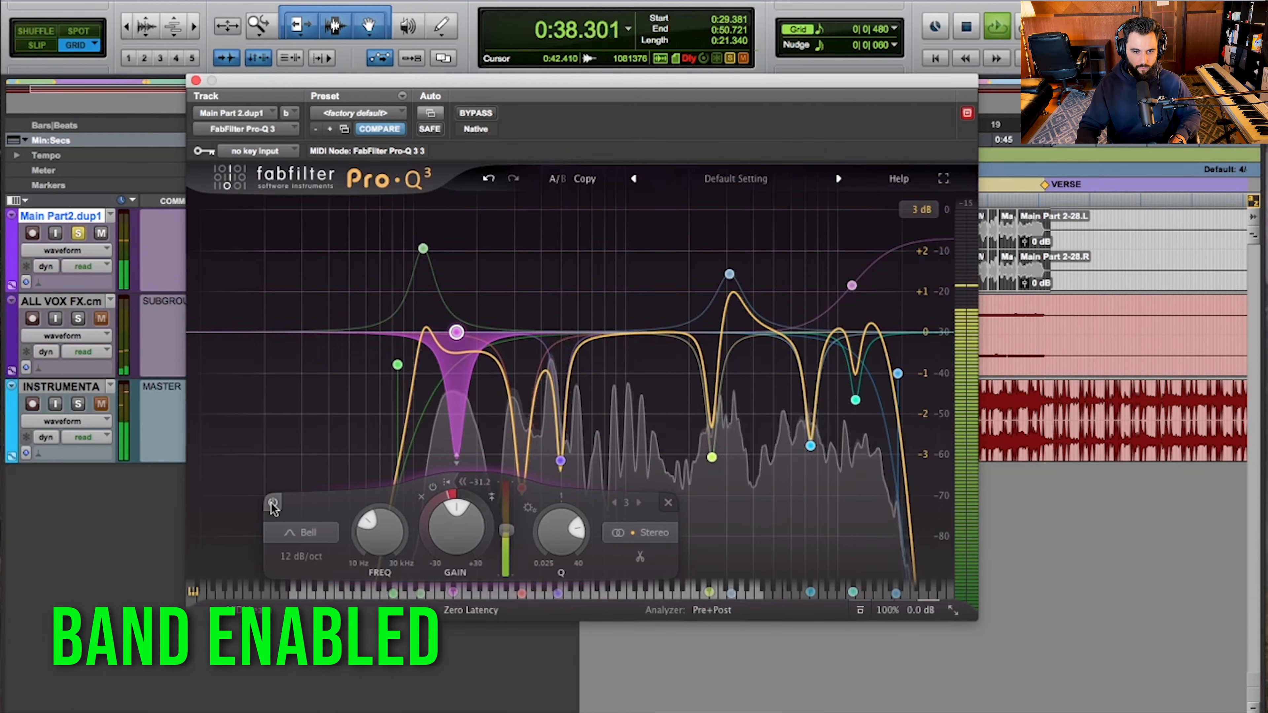
click(273, 504)
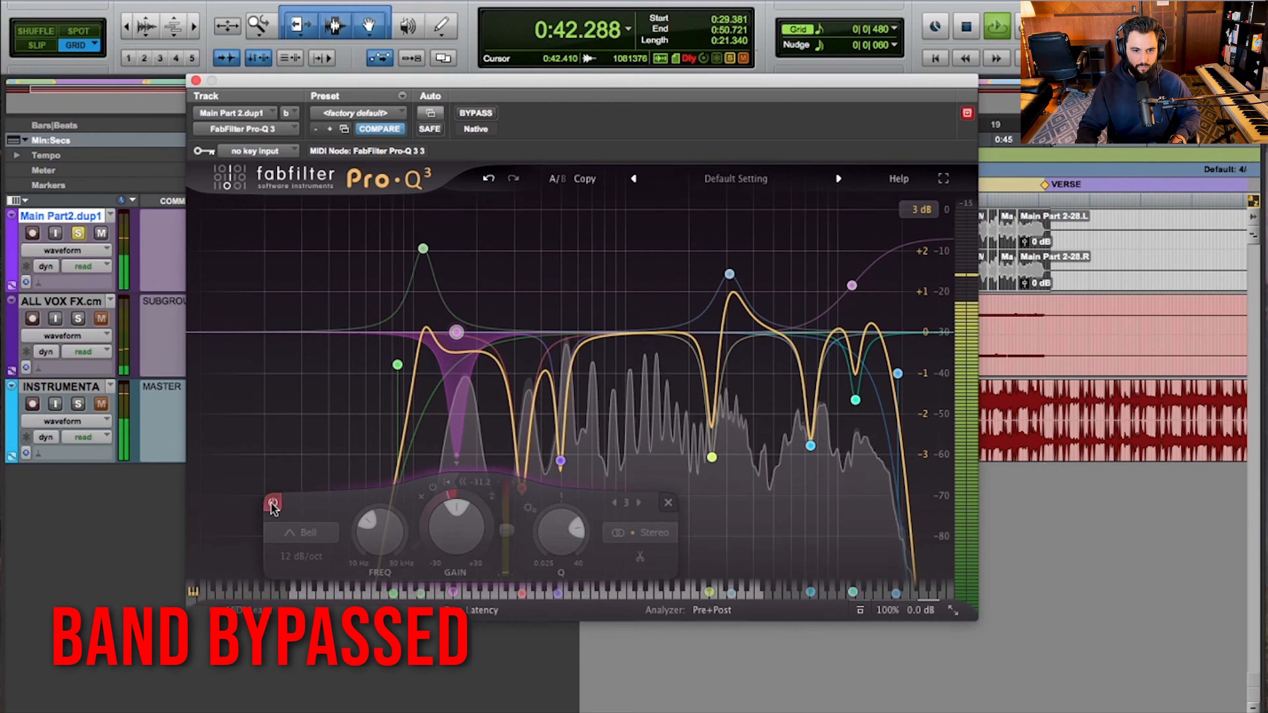
click(273, 504)
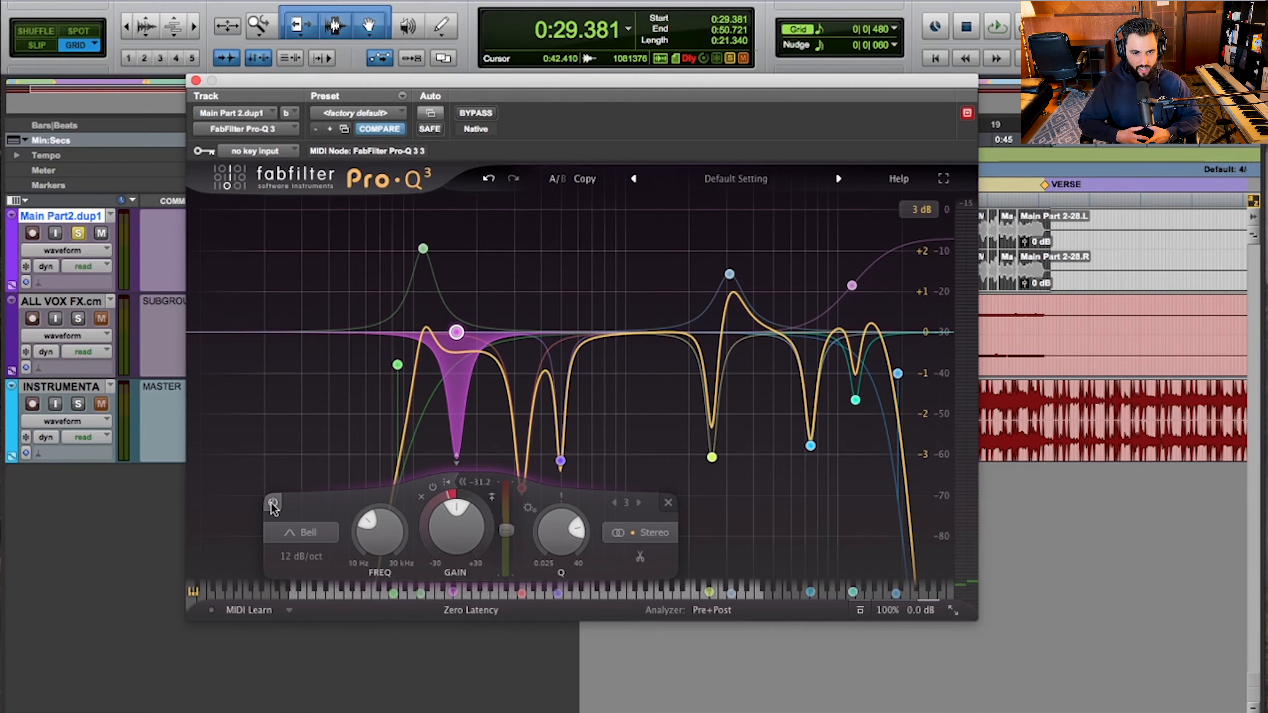
Step: Reset the 2552.2 Hz band's gain to 0 dB and make it dynamic with a maximum cut of about 3 dB
mouse_move(717, 474)
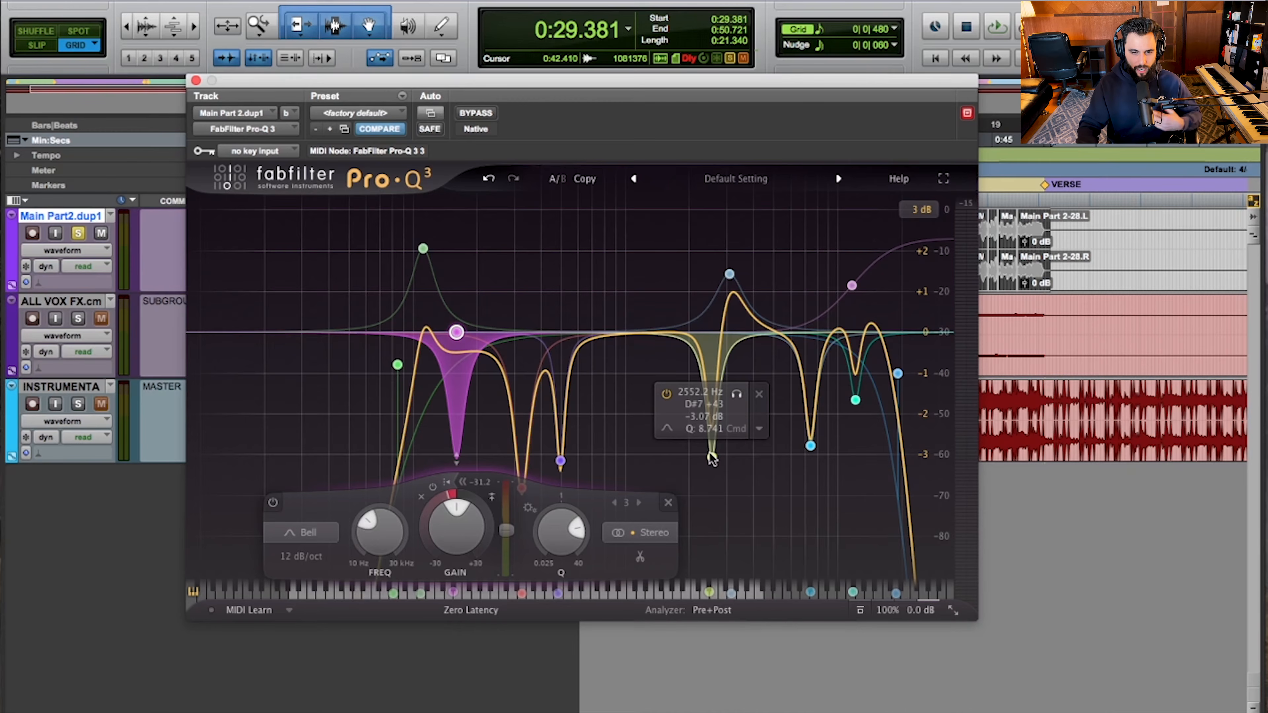
click(710, 454)
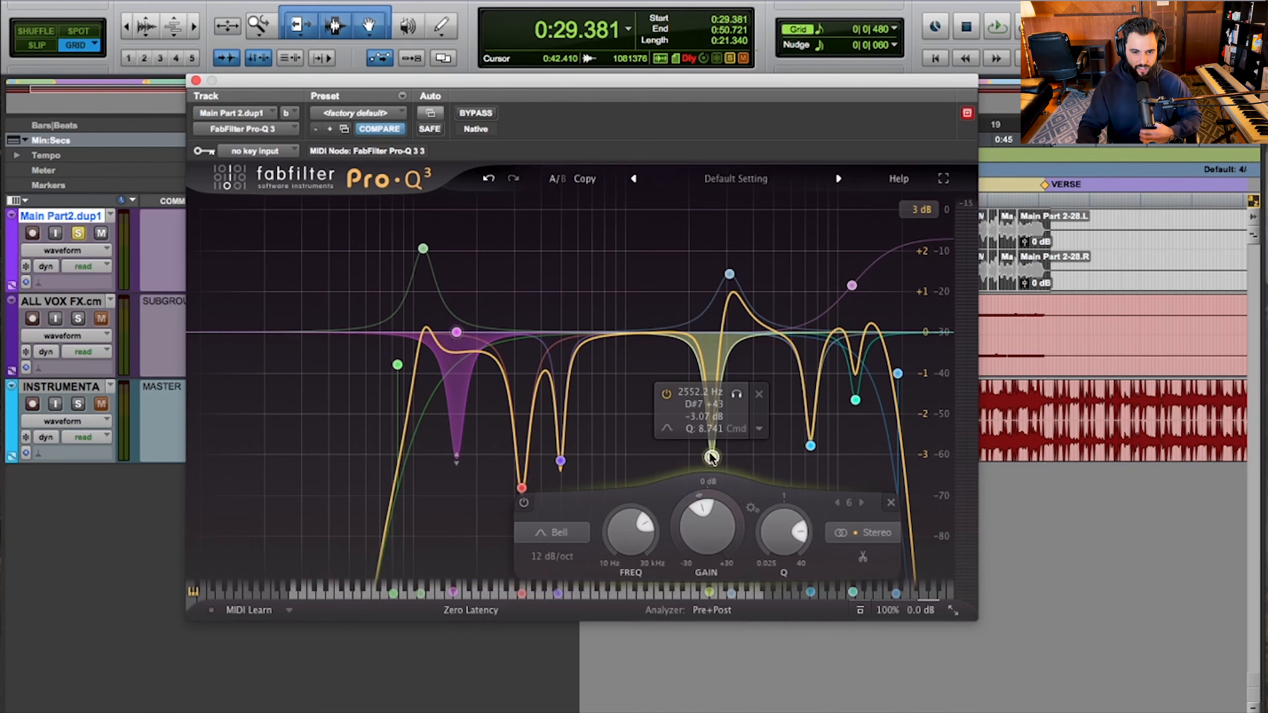
double_click(704, 523)
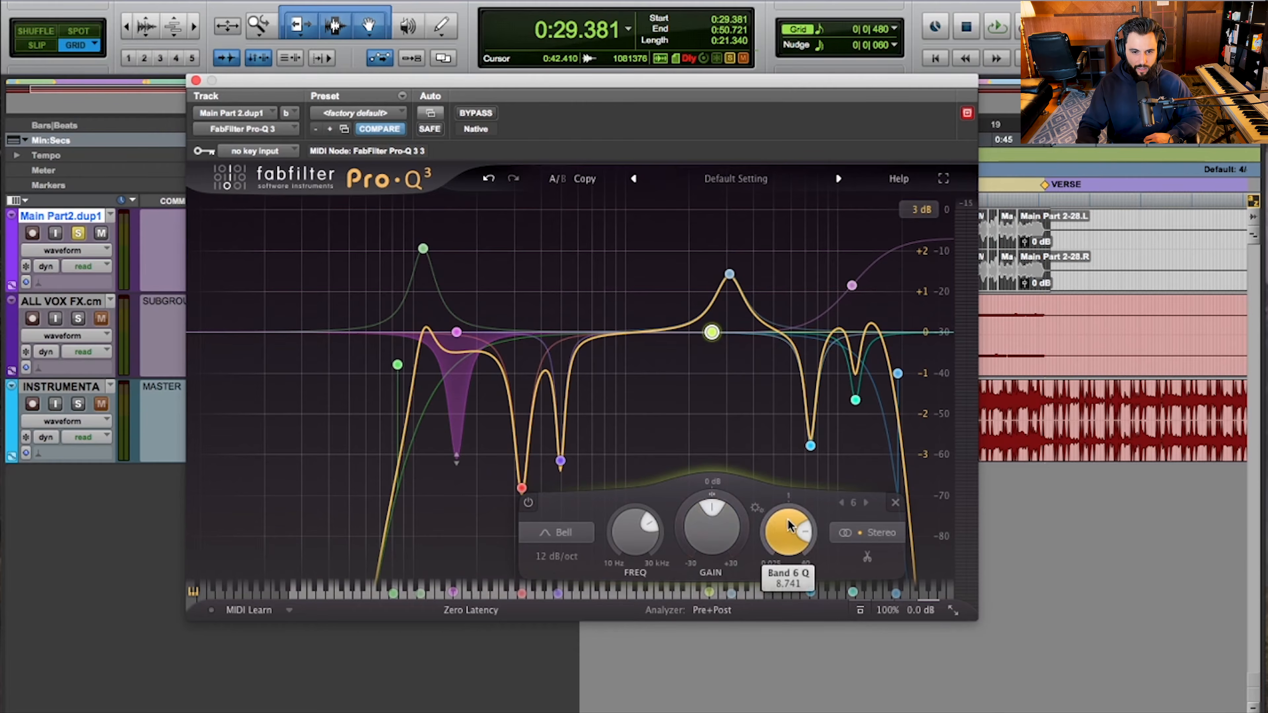
right_click(713, 334)
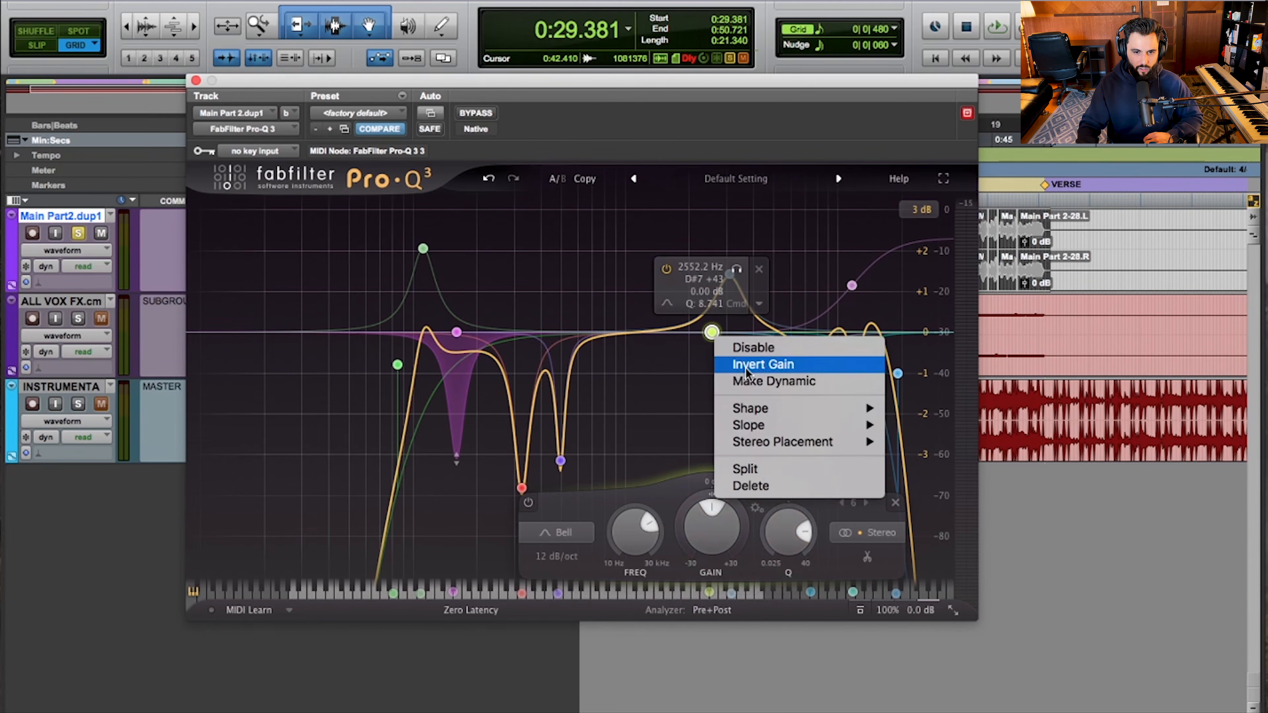
click(746, 379)
drag(714, 373, 712, 456)
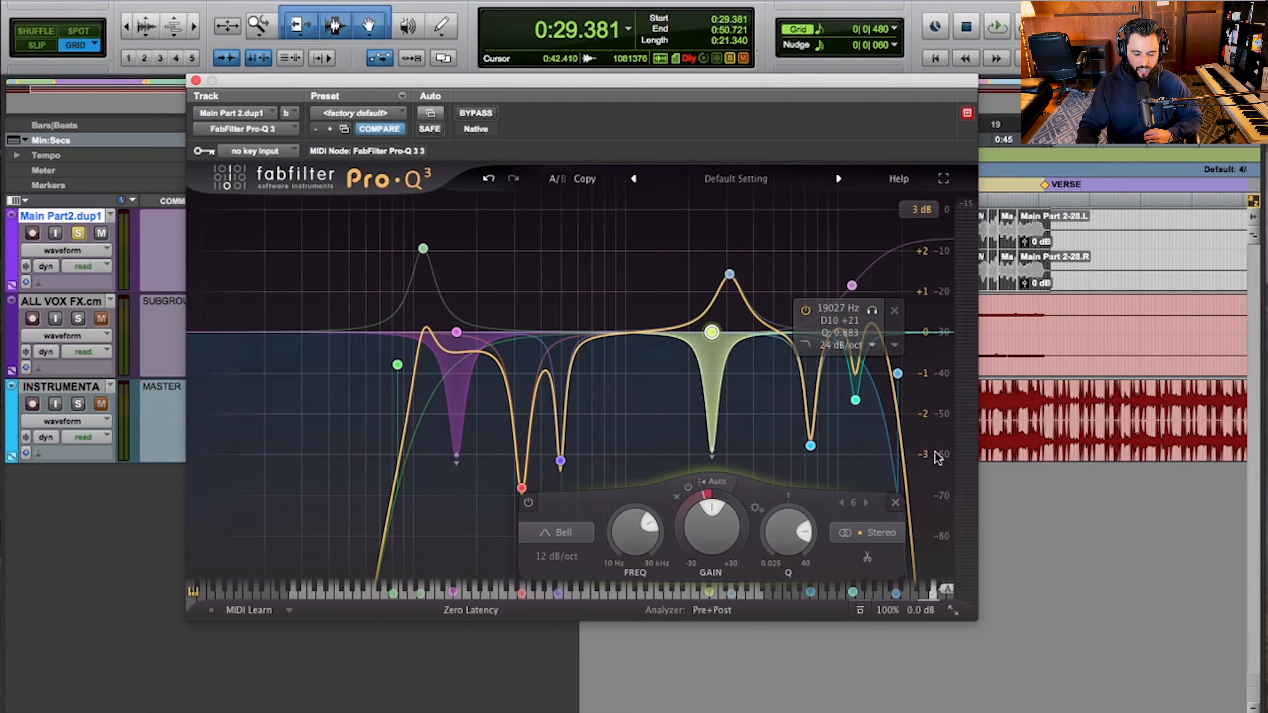
mouse_move(714, 455)
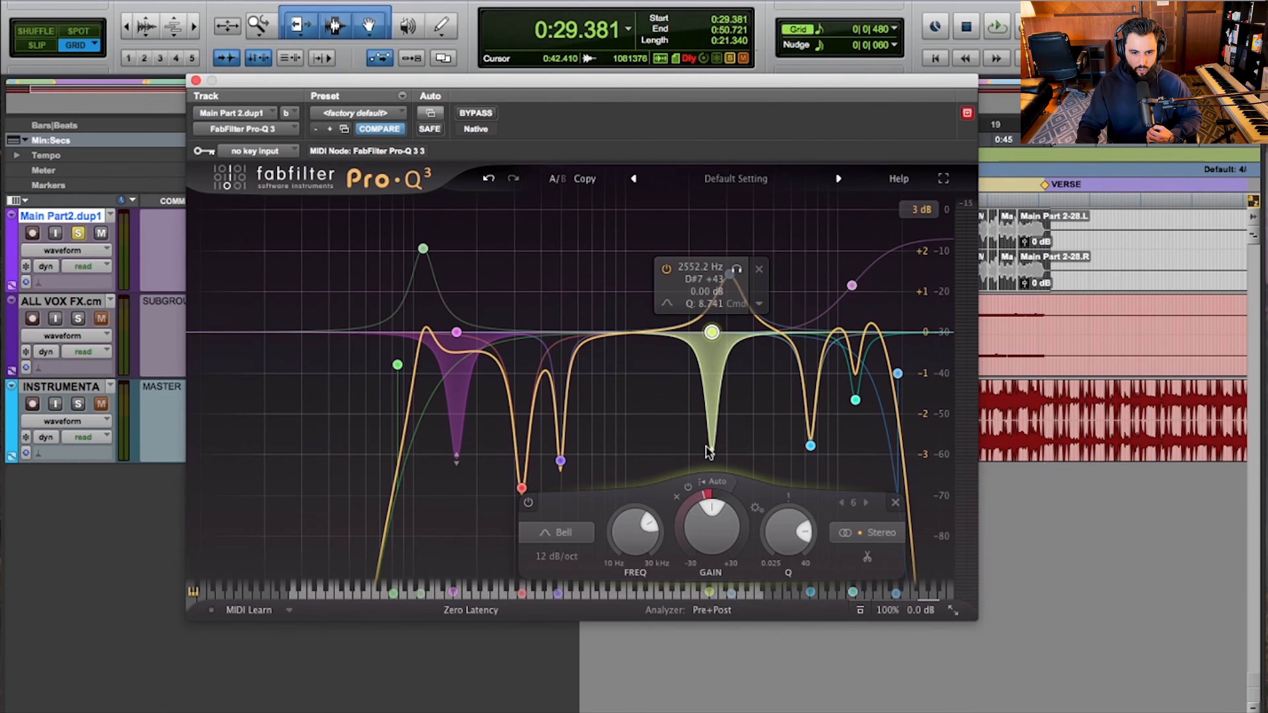
Step: Switch the 2552.2 Hz band's threshold to manual at -2.7 dB and audition the band in isolation during playback
click(714, 481)
drag(759, 515, 766, 480)
mouse_move(717, 290)
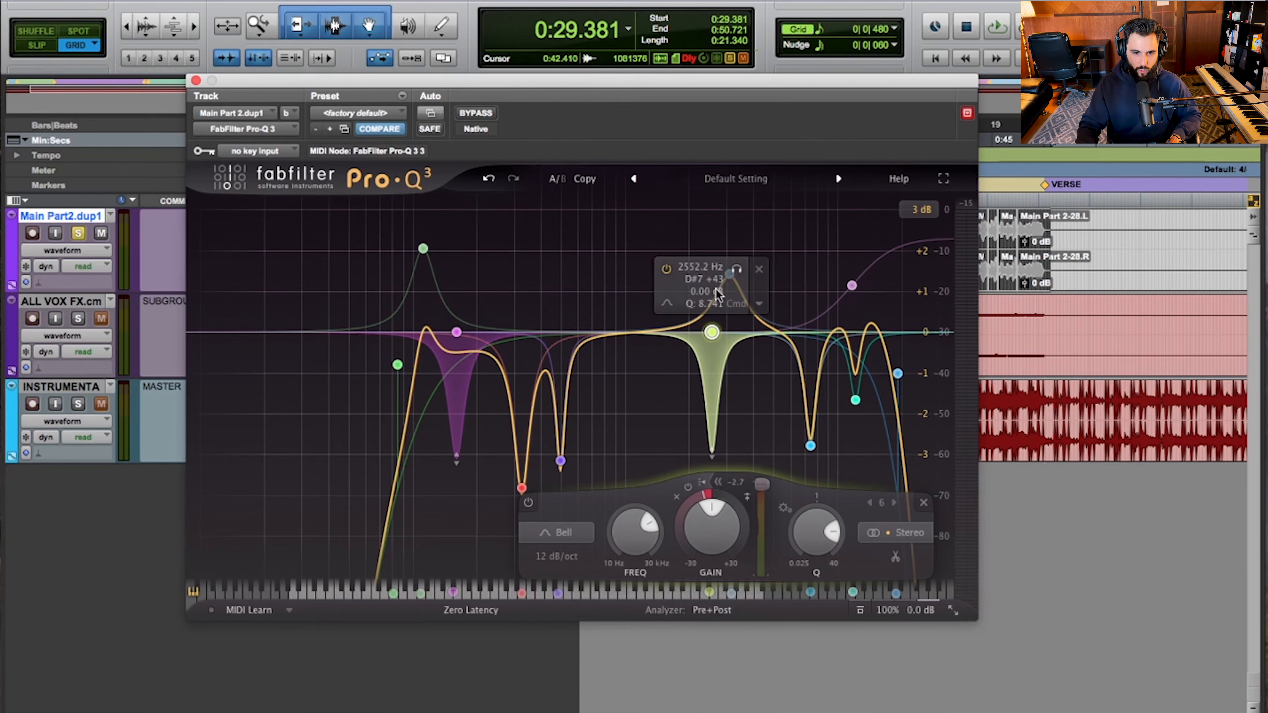
key(space)
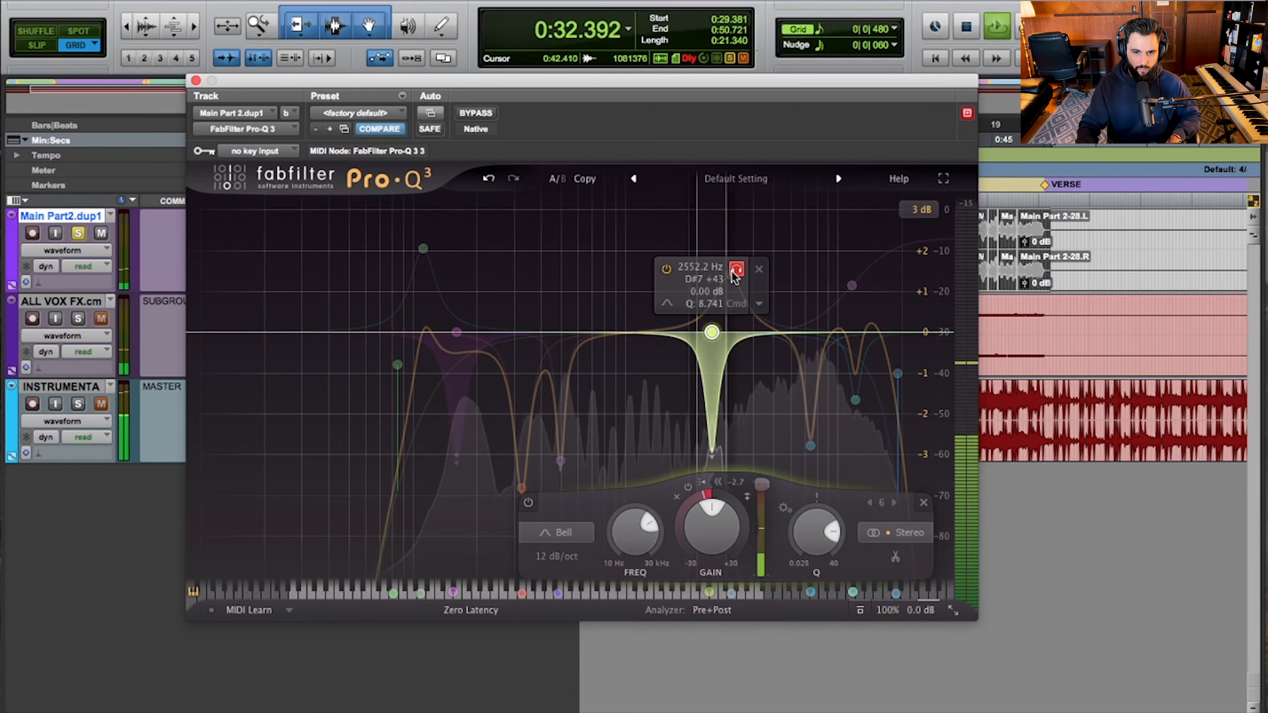
key(space)
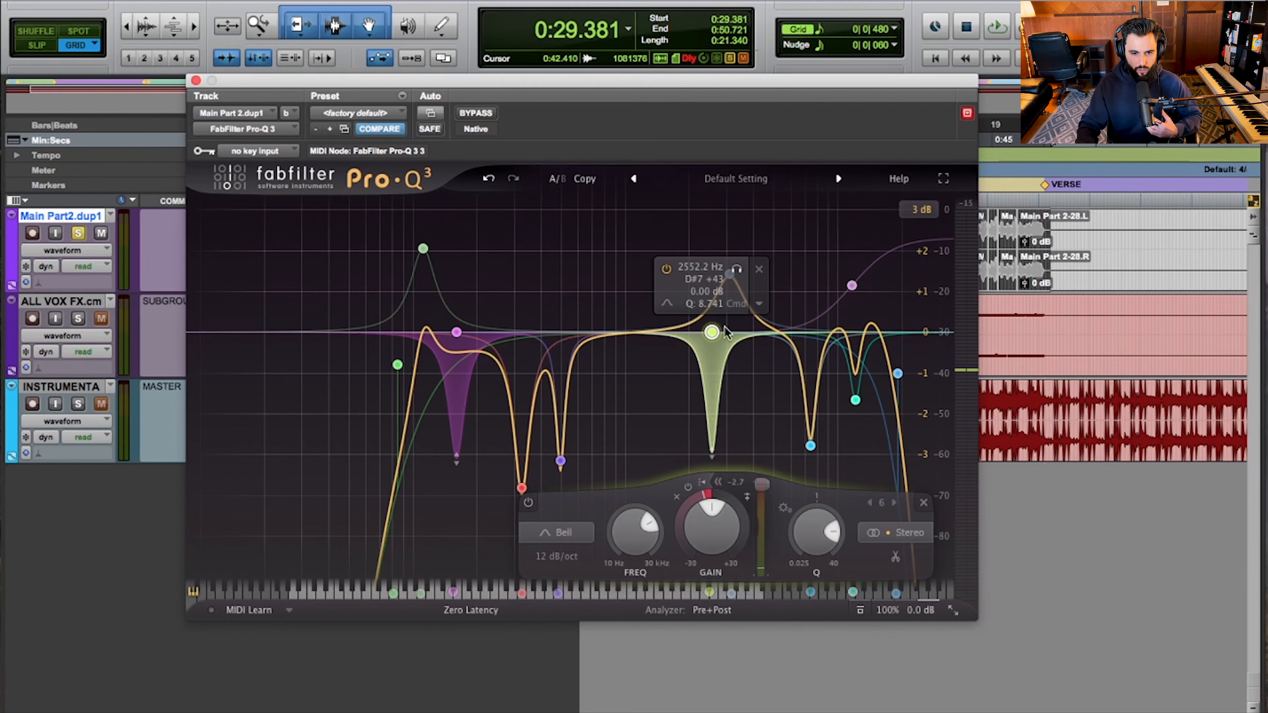
Step: Lower the 2552.2 Hz band's dynamic threshold to -38.7 dB while the vocal plays, and stop playback
key(space)
drag(762, 488, 761, 548)
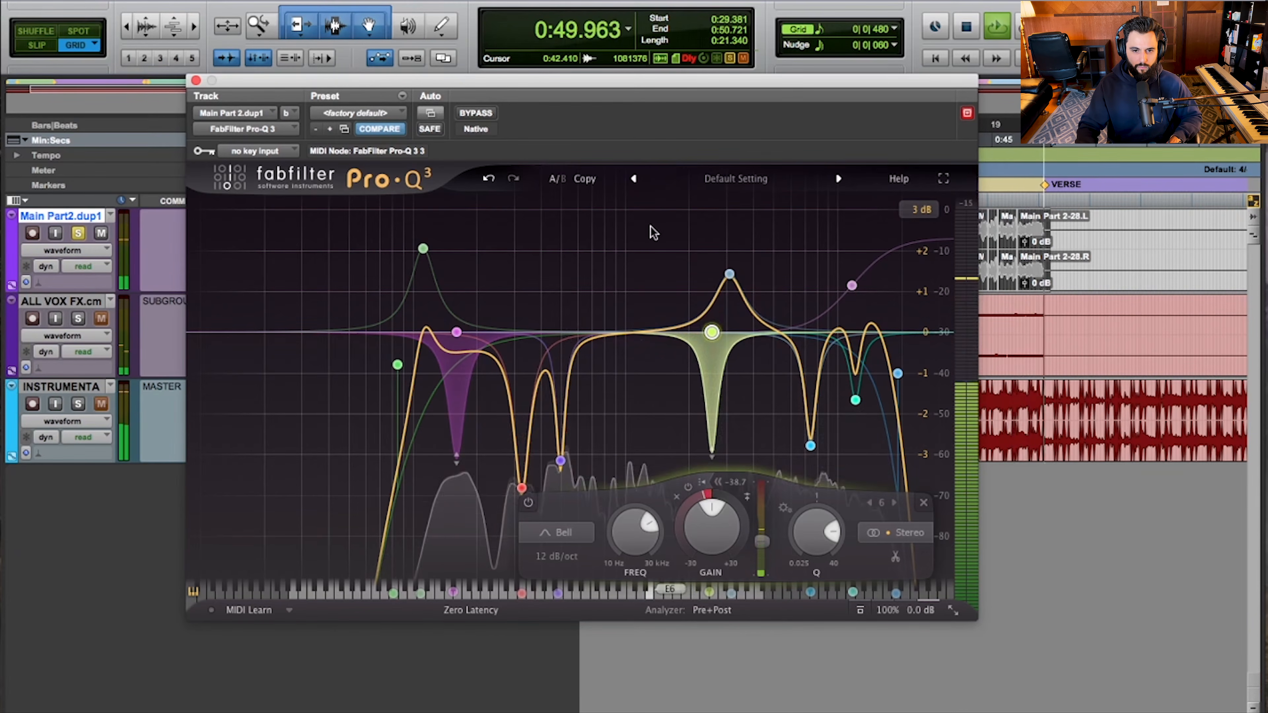
key(space)
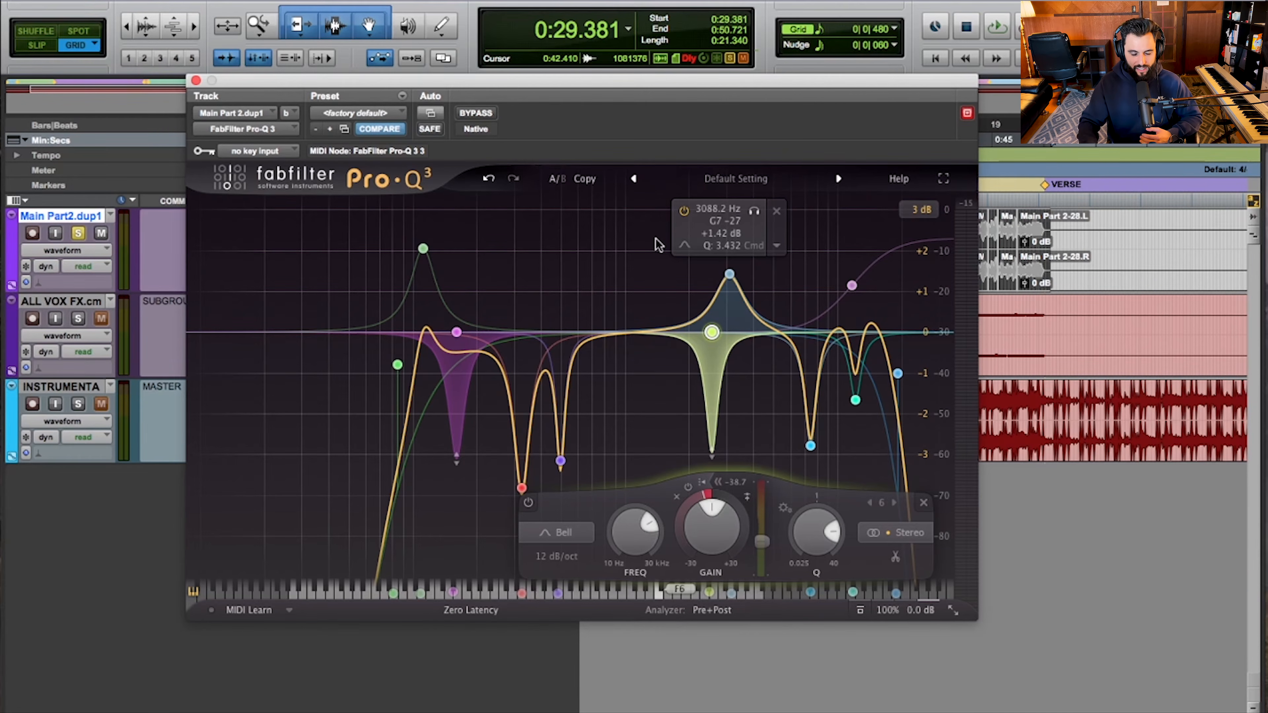
Step: Try widening the 2552.2 Hz band to a Q of 0.401
mouse_move(819, 527)
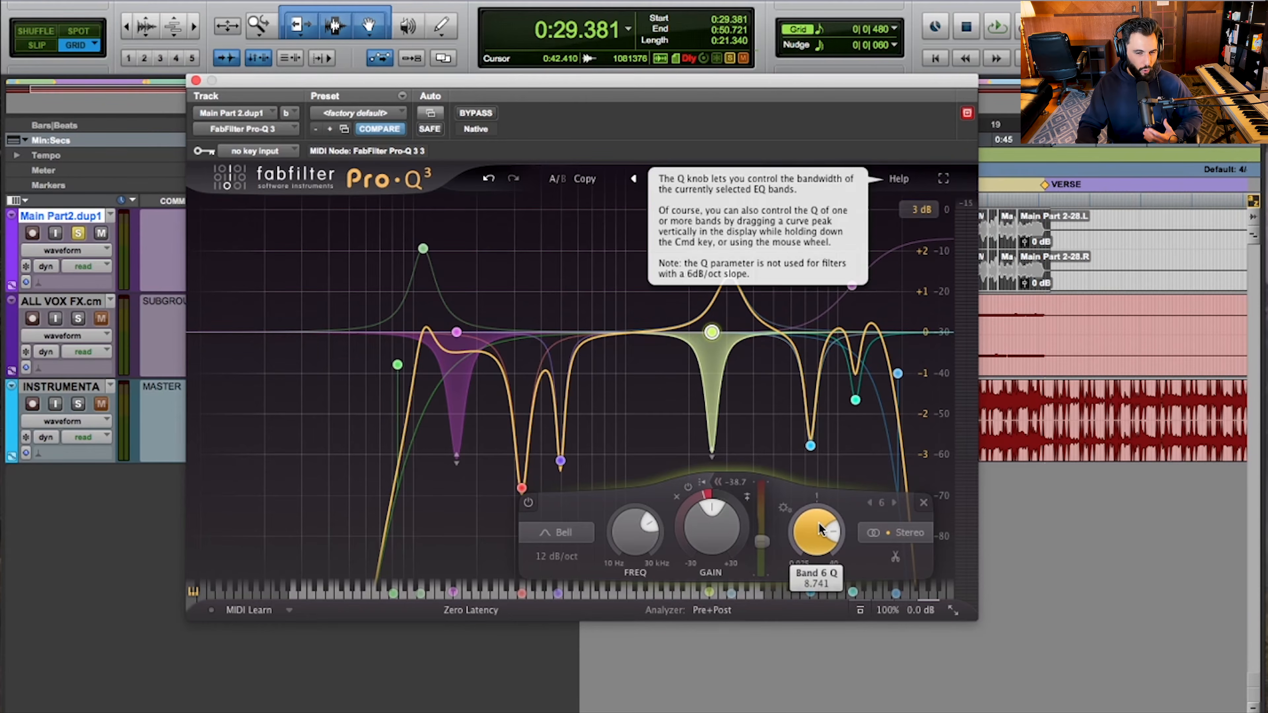
drag(819, 523, 815, 540)
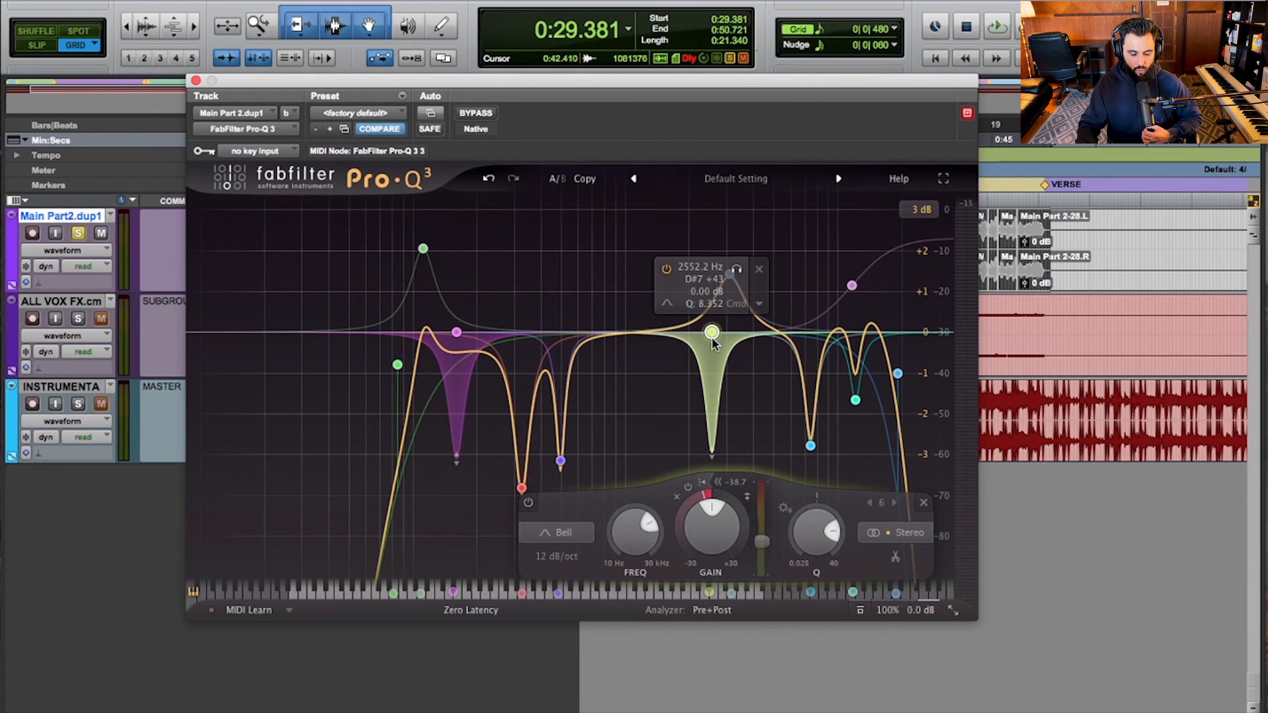
drag(817, 530, 809, 604)
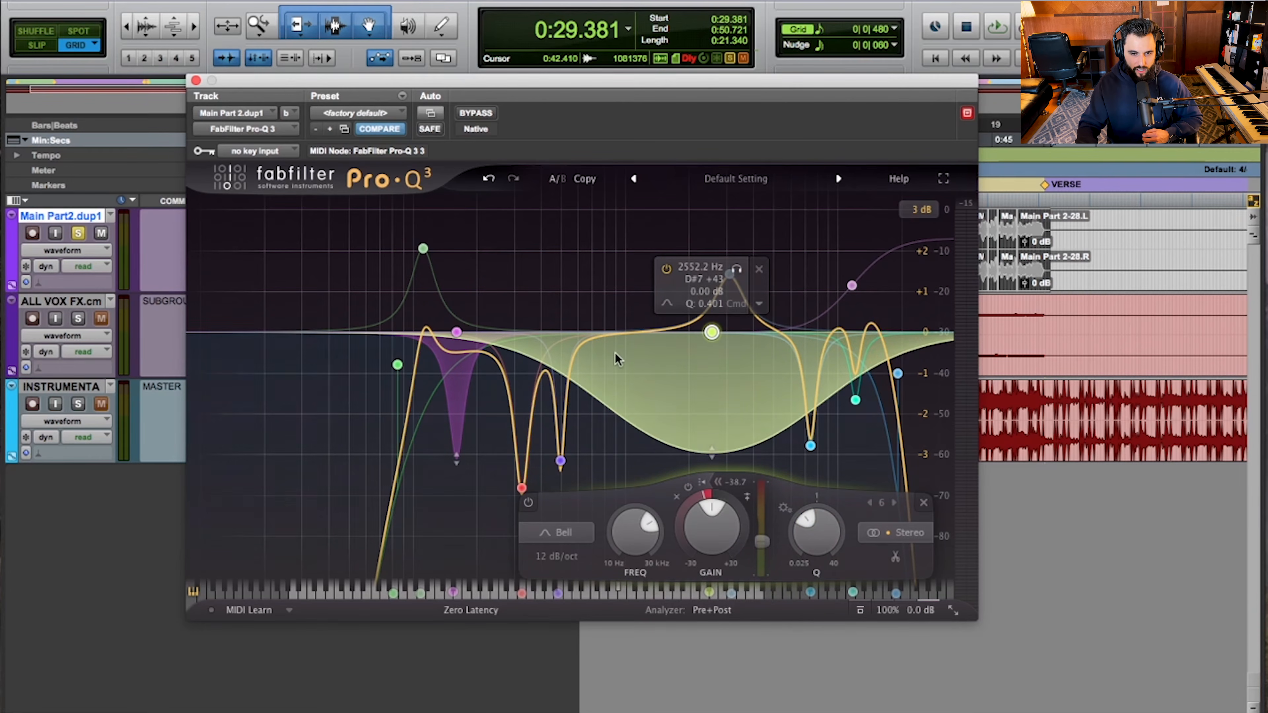
Step: Narrow the 2552.2 Hz band again to a Q of about 5.9
mouse_move(819, 537)
drag(818, 532, 832, 442)
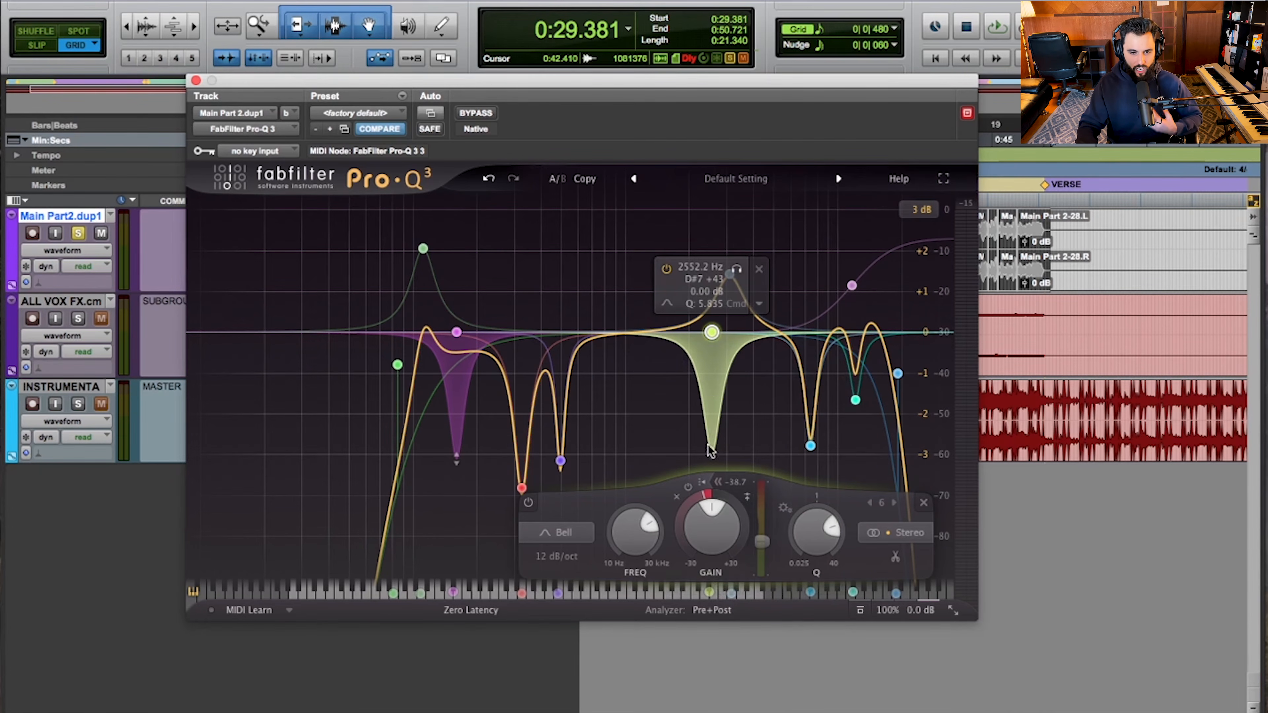
mouse_move(794, 539)
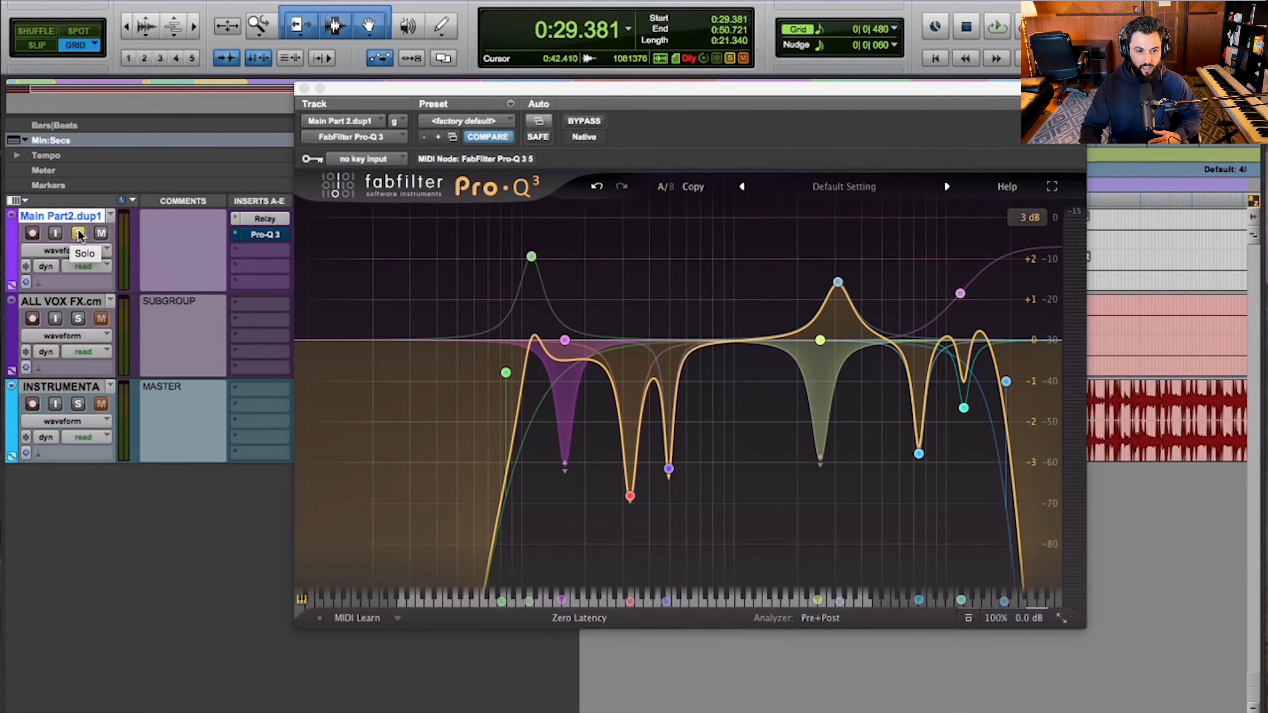
Step: Unsolo the Main Part 2.dup1 vocal track and play it with the full mix
click(78, 234)
mouse_move(565, 341)
key(space)
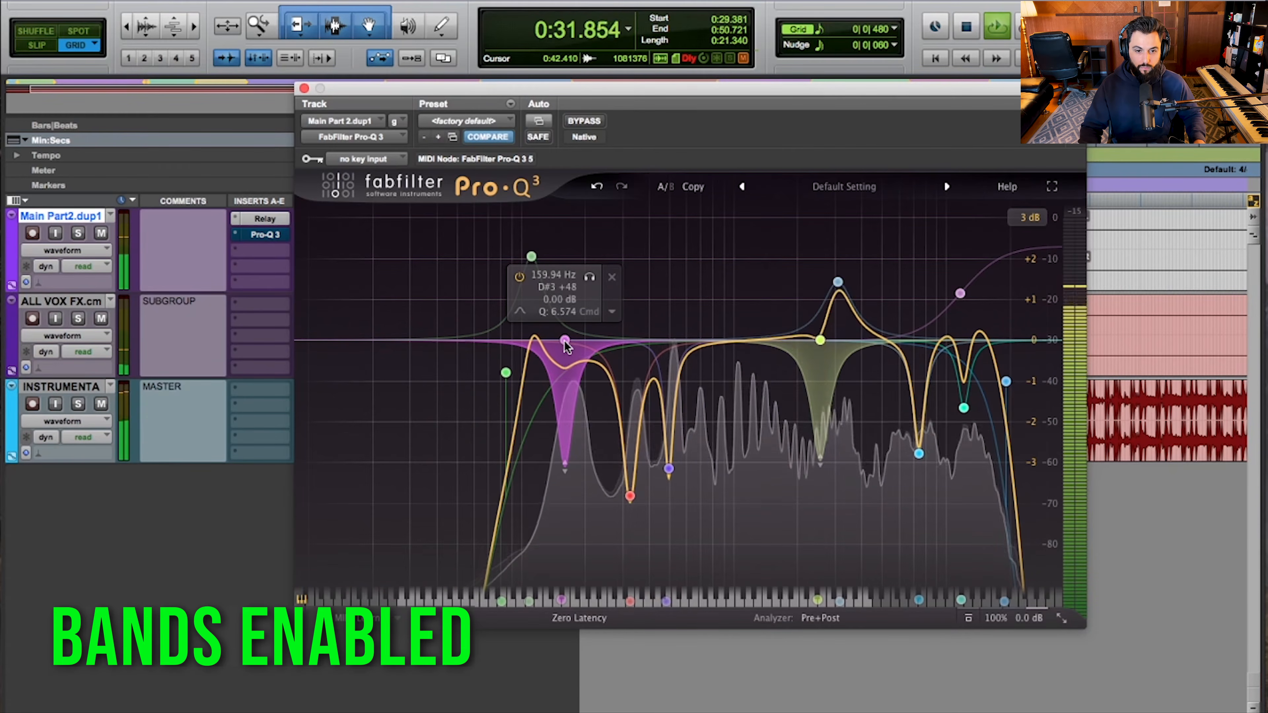
Step: Compare the mix with the 159.94 Hz and 2552.2 Hz dynamic bands bypassed and enabled during playback
double_click(565, 341)
mouse_move(822, 341)
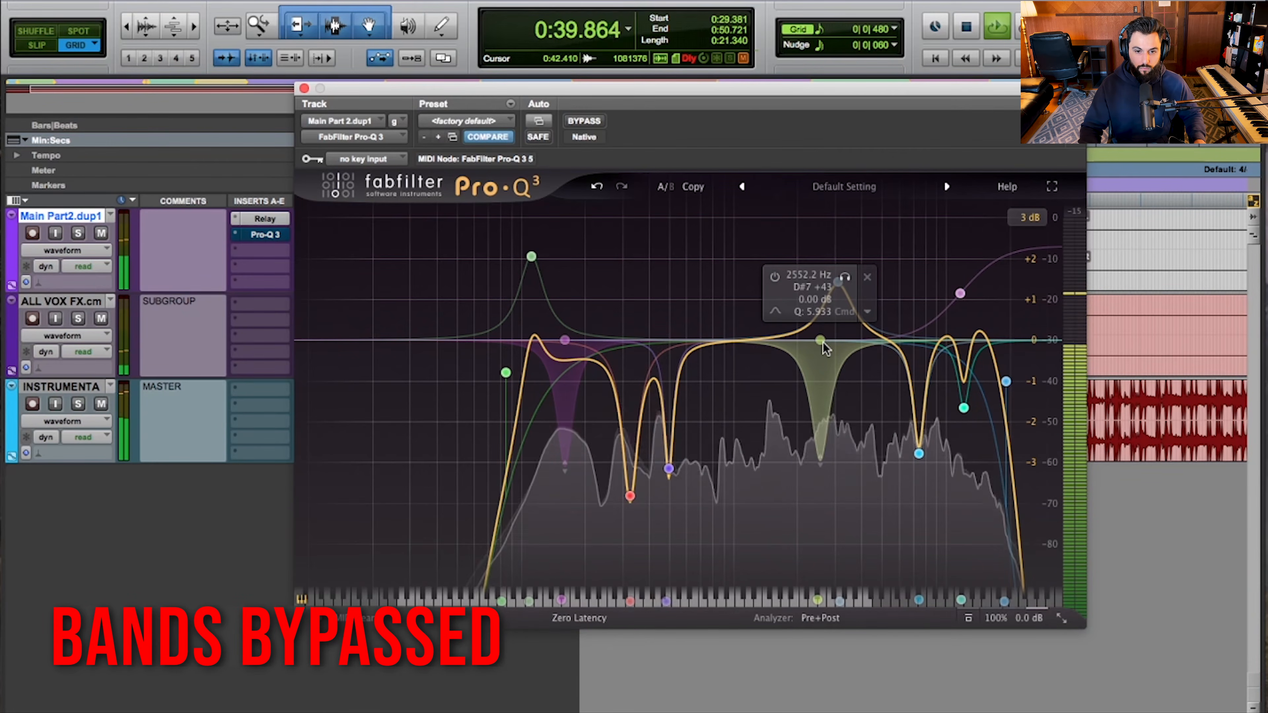
alt+click(823, 342)
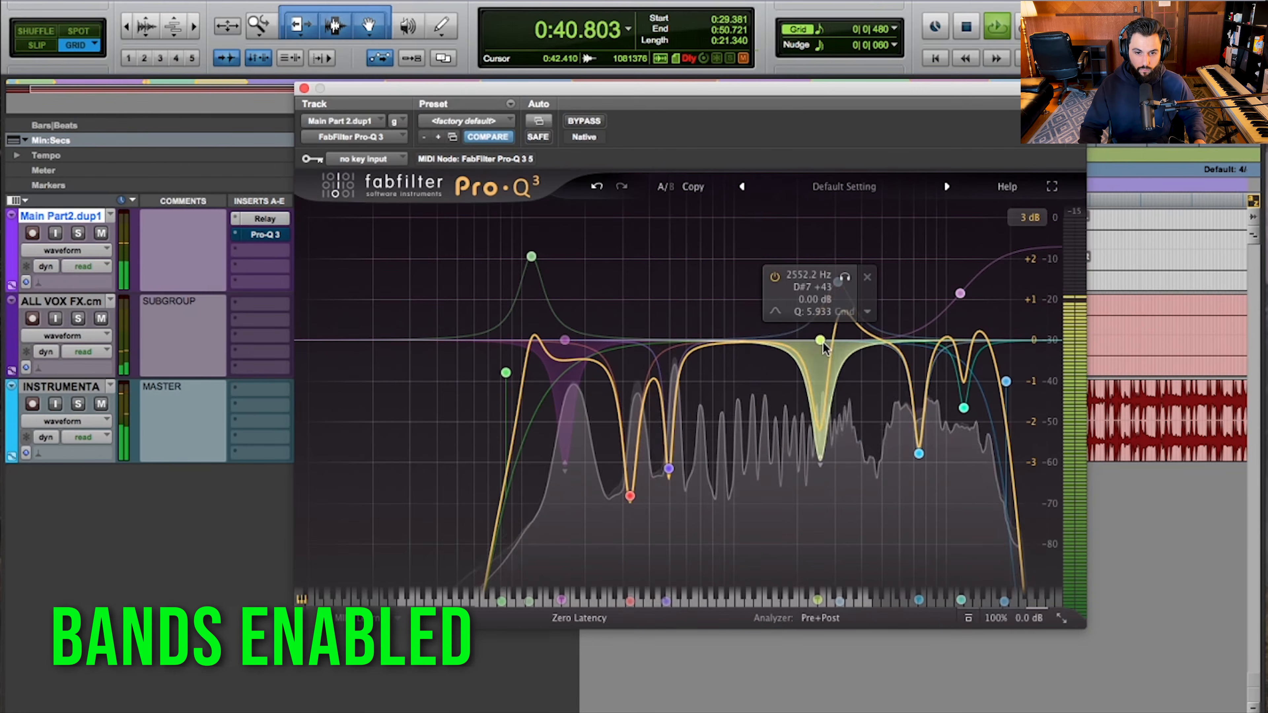
alt+click(575, 342)
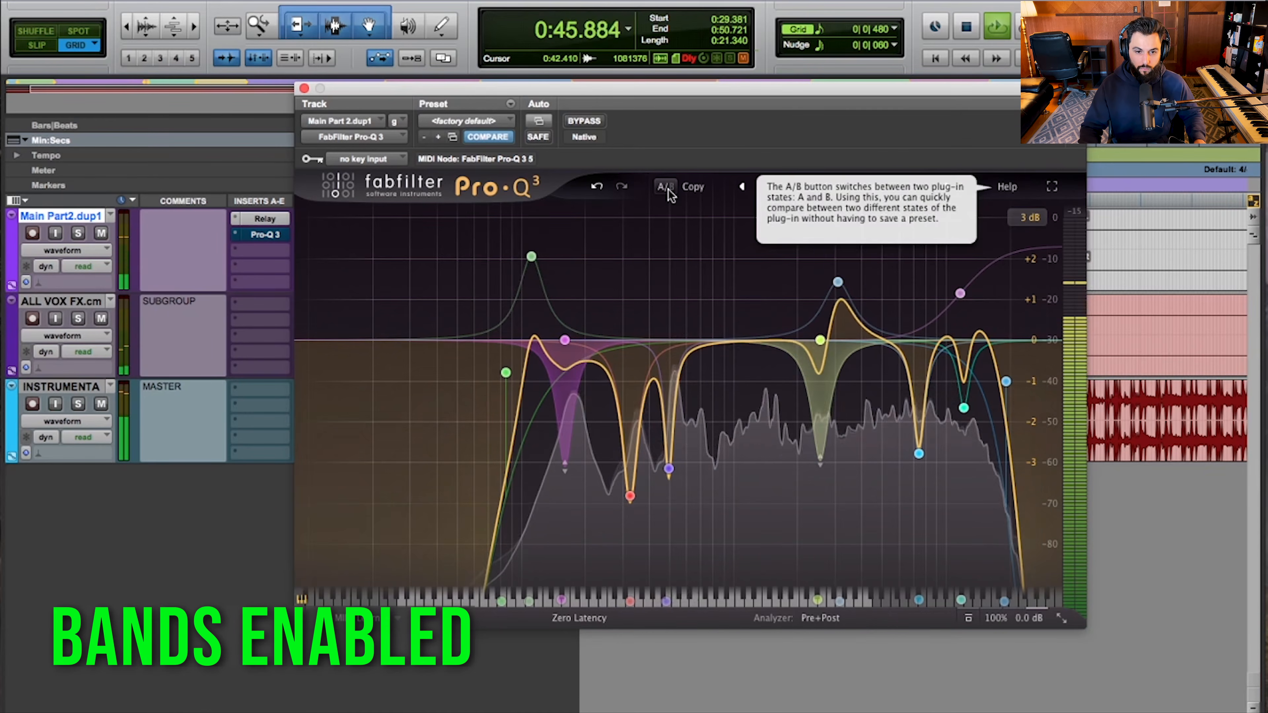
mouse_move(617, 304)
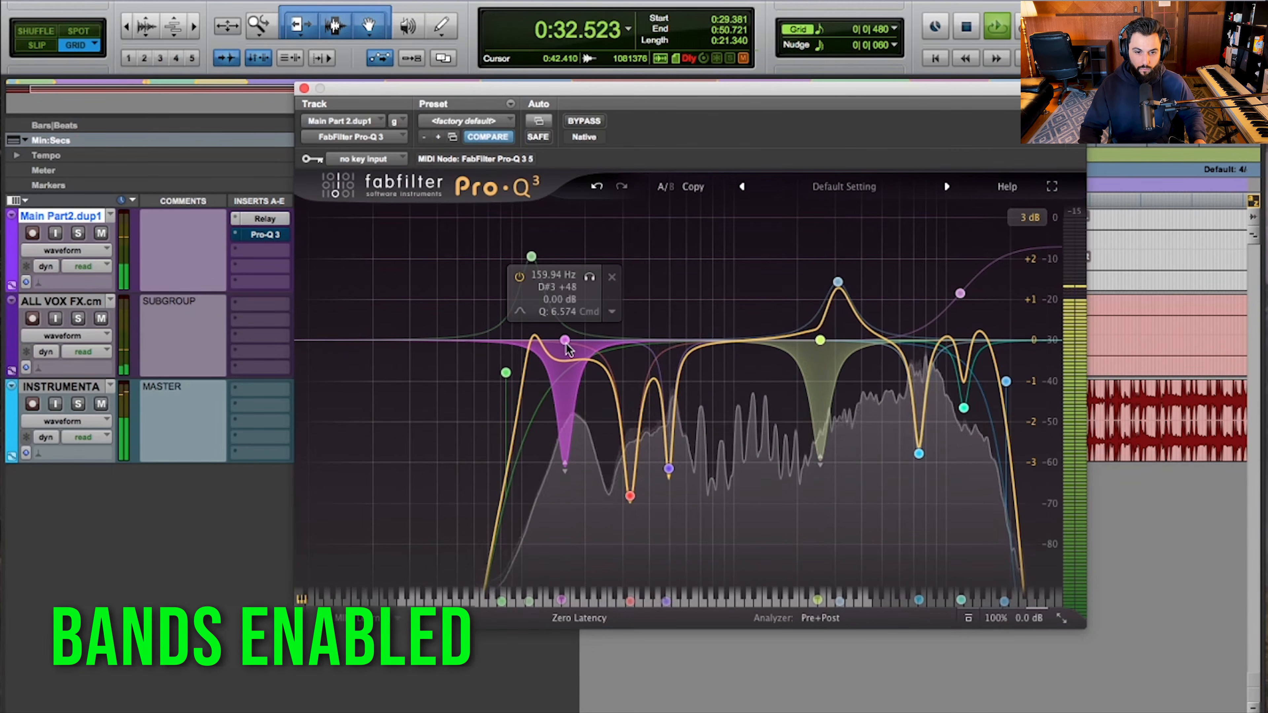
mouse_move(821, 343)
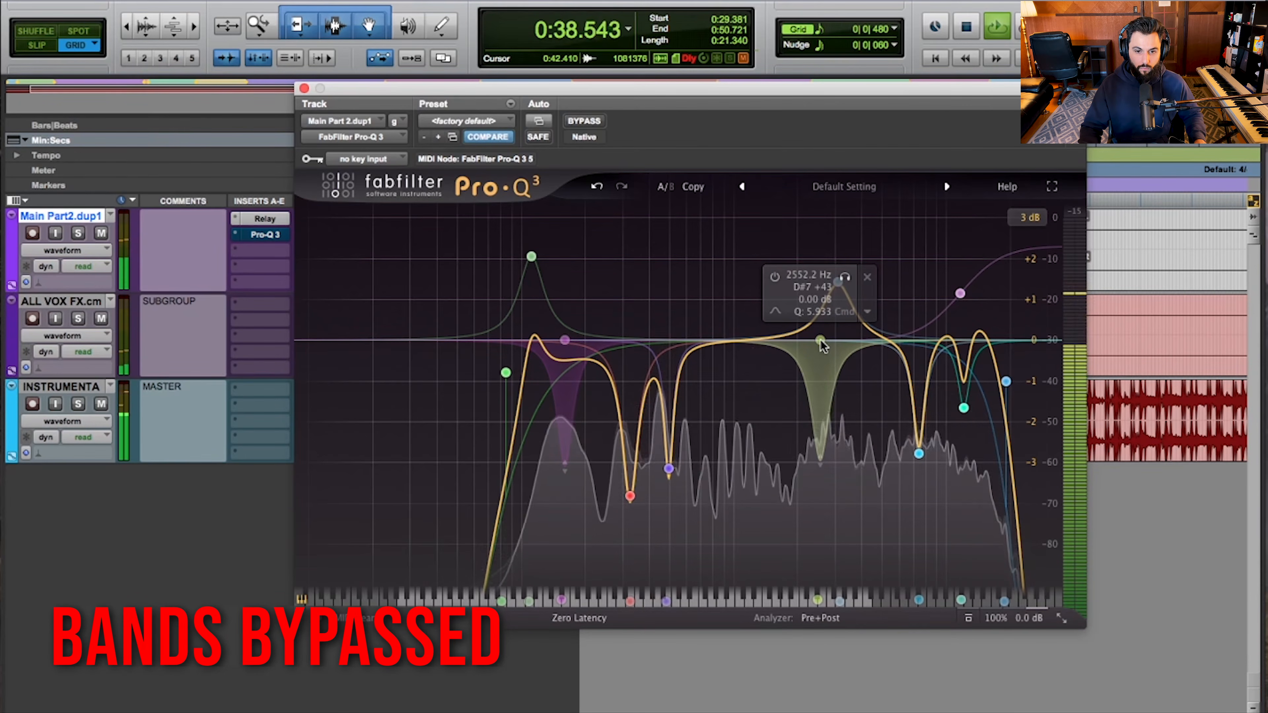
mouse_move(579, 344)
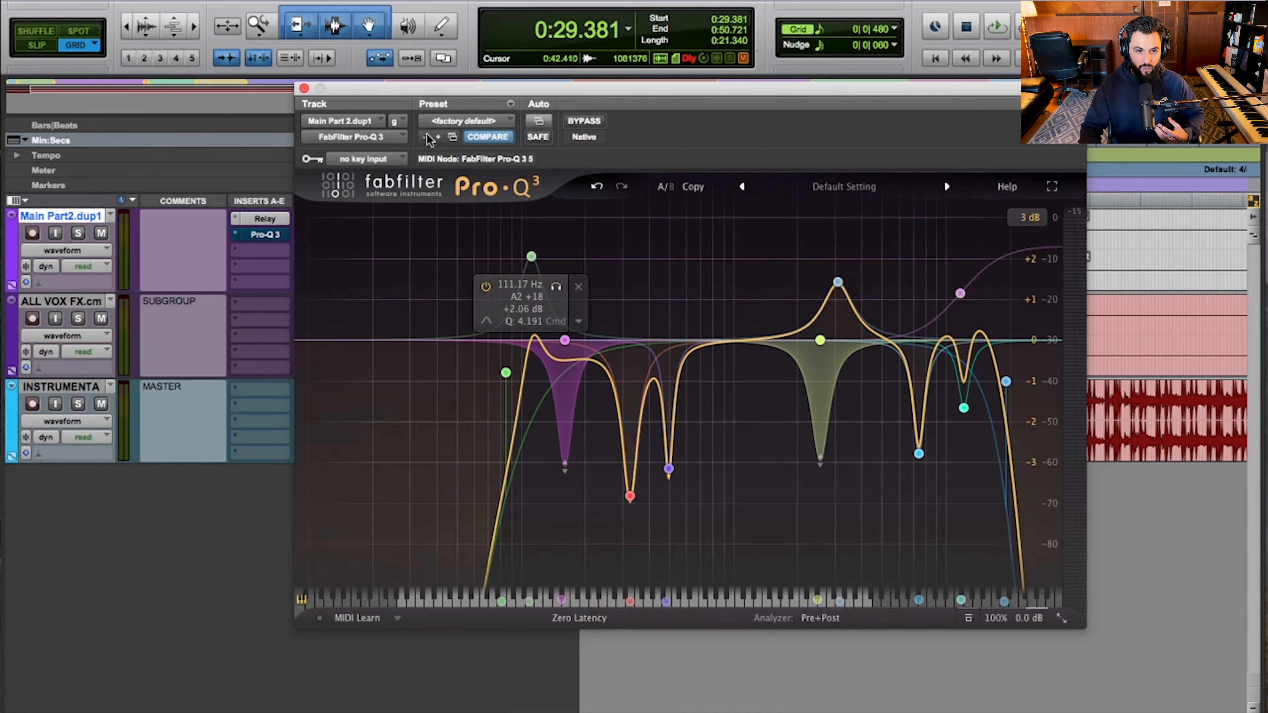
Step: Enable the static Pro-Q 3 on insert b, bypass the dynamic Pro-Q 3 on insert g, and show both plug-in windows together
drag(396, 89, 474, 90)
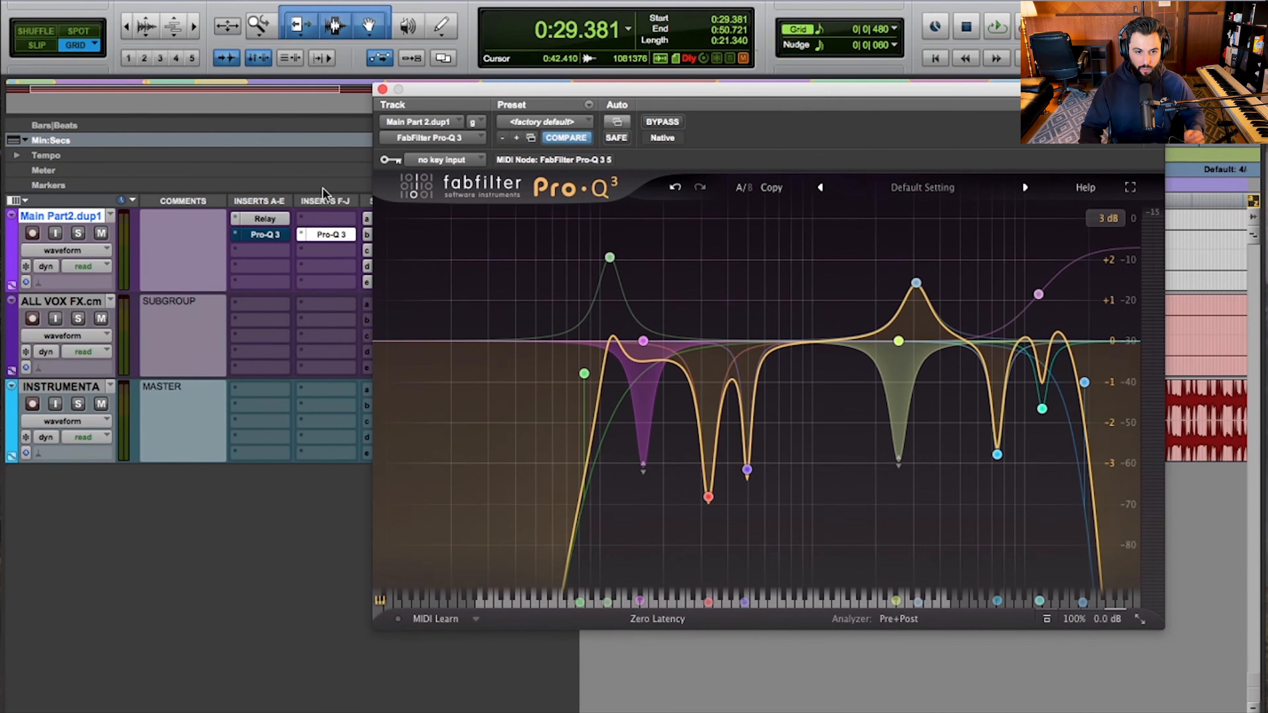
click(268, 236)
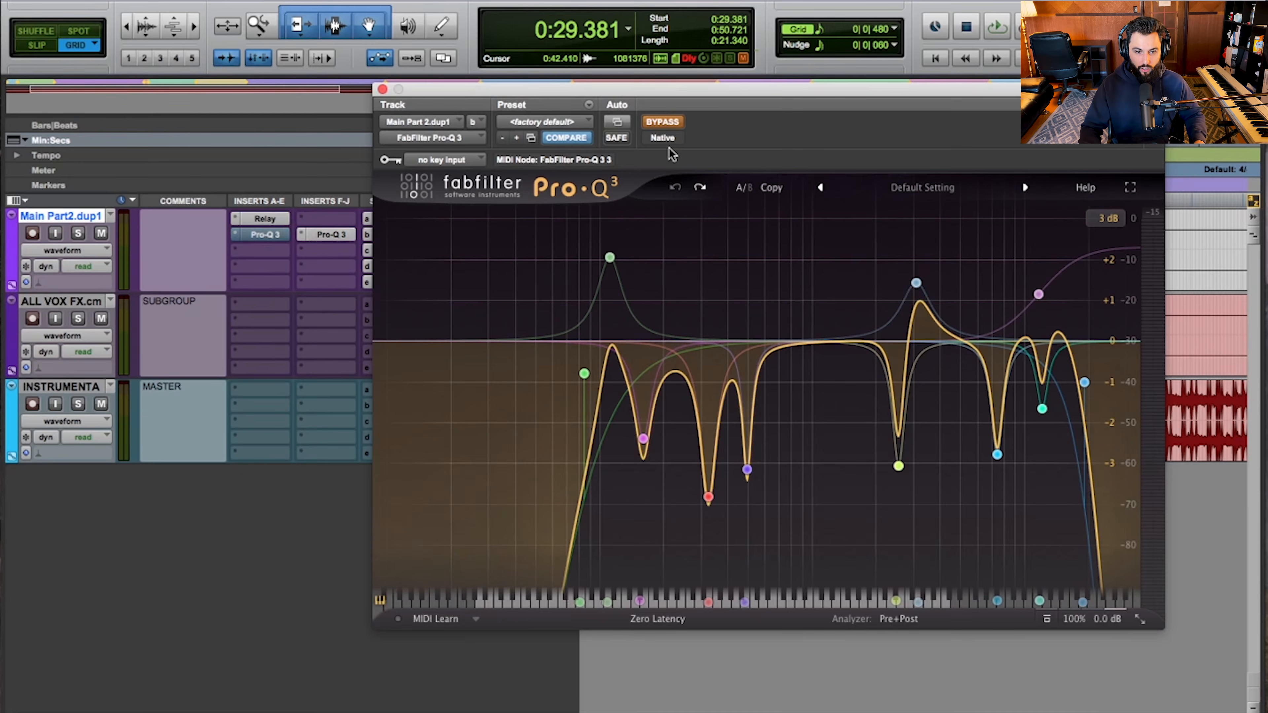
click(668, 123)
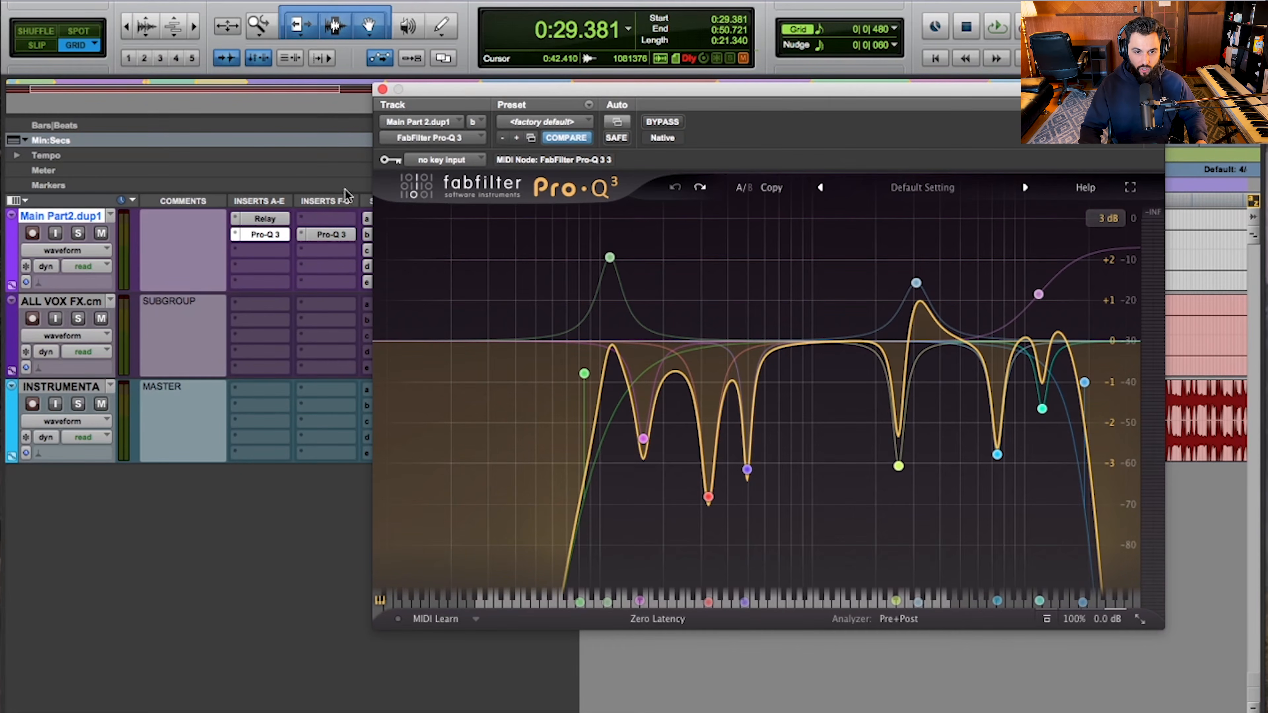
drag(399, 85, 68, 97)
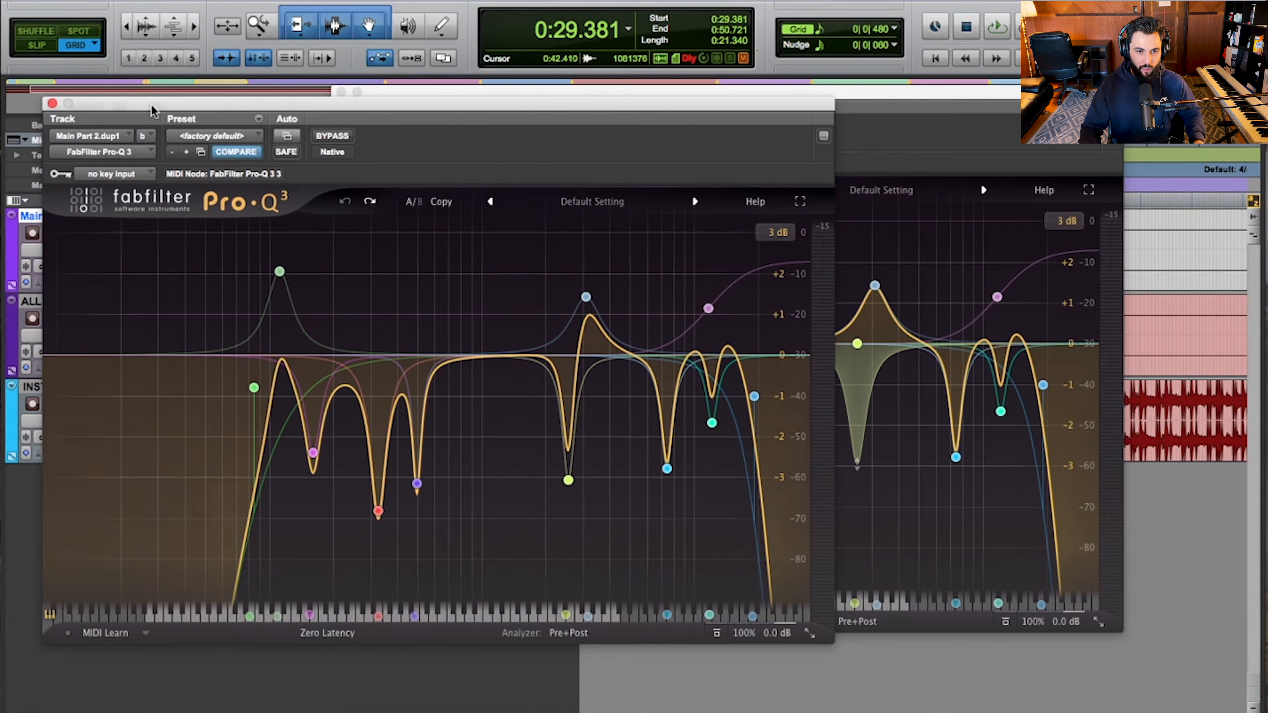
click(866, 92)
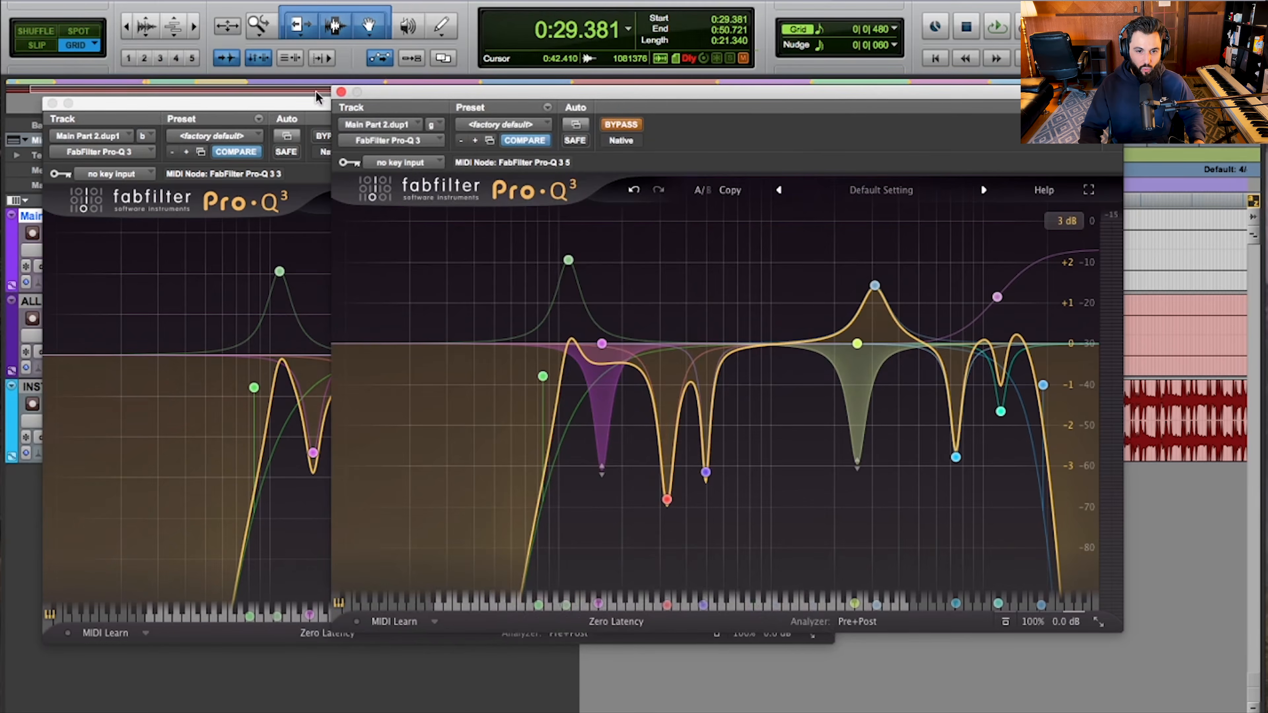
Step: Close both Pro-Q 3 windows and toggle the two inserts' bypass from the track, leaving only the static EQ active
alt+click(341, 91)
click(340, 234)
click(274, 235)
click(277, 236)
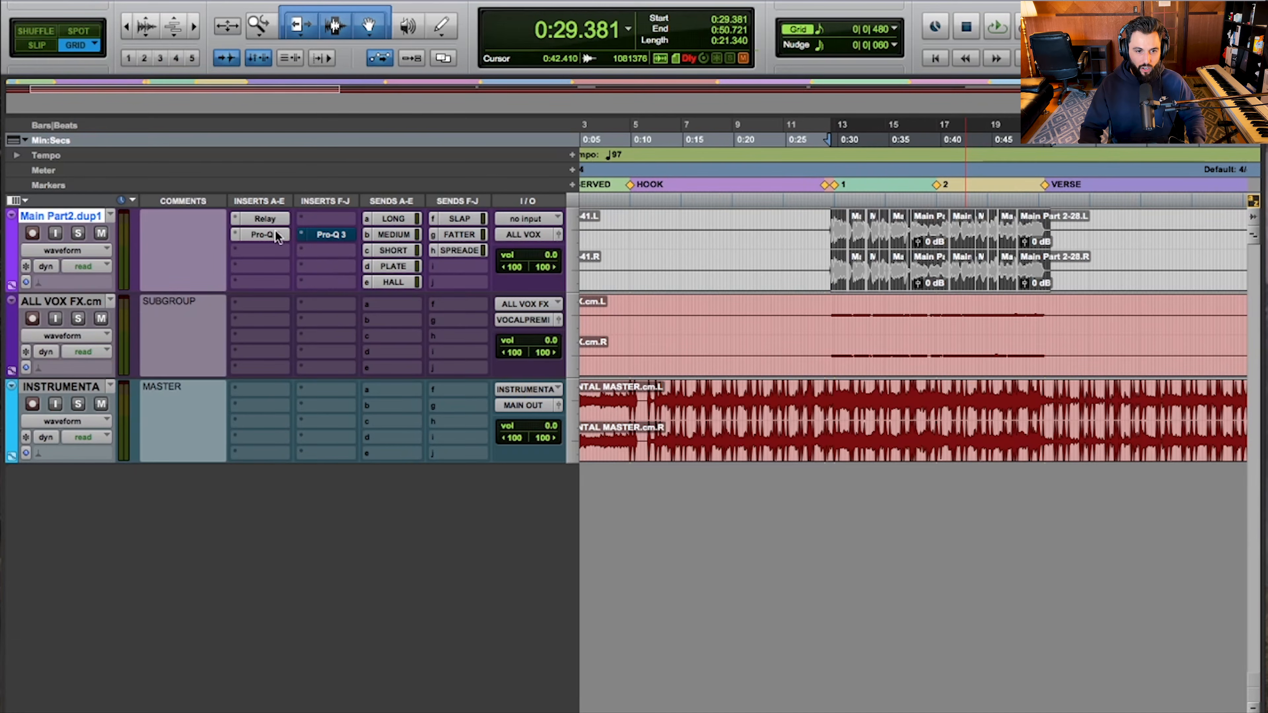
Step: Play the mix from the static EQ, alternating the bypass of the two Pro-Q 3 inserts to end on the dynamic EQ
key(space)
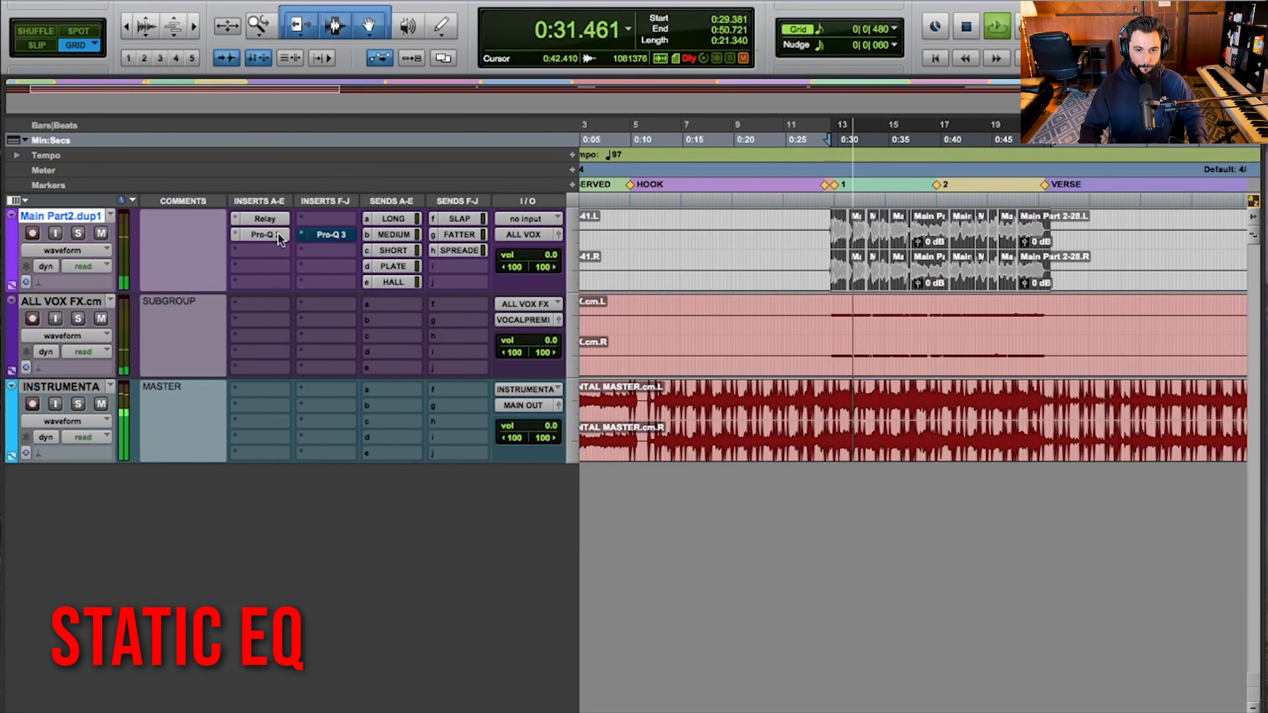
ctrl+super+click(278, 234)
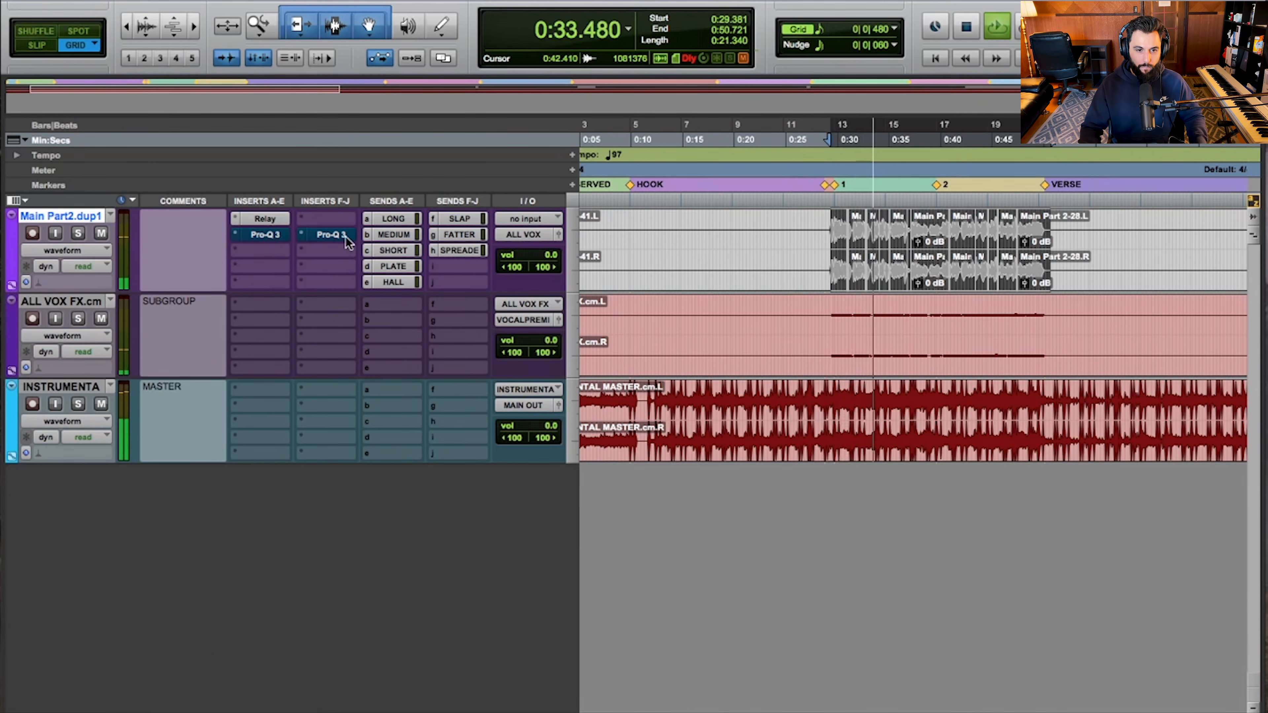
ctrl+super+click(345, 237)
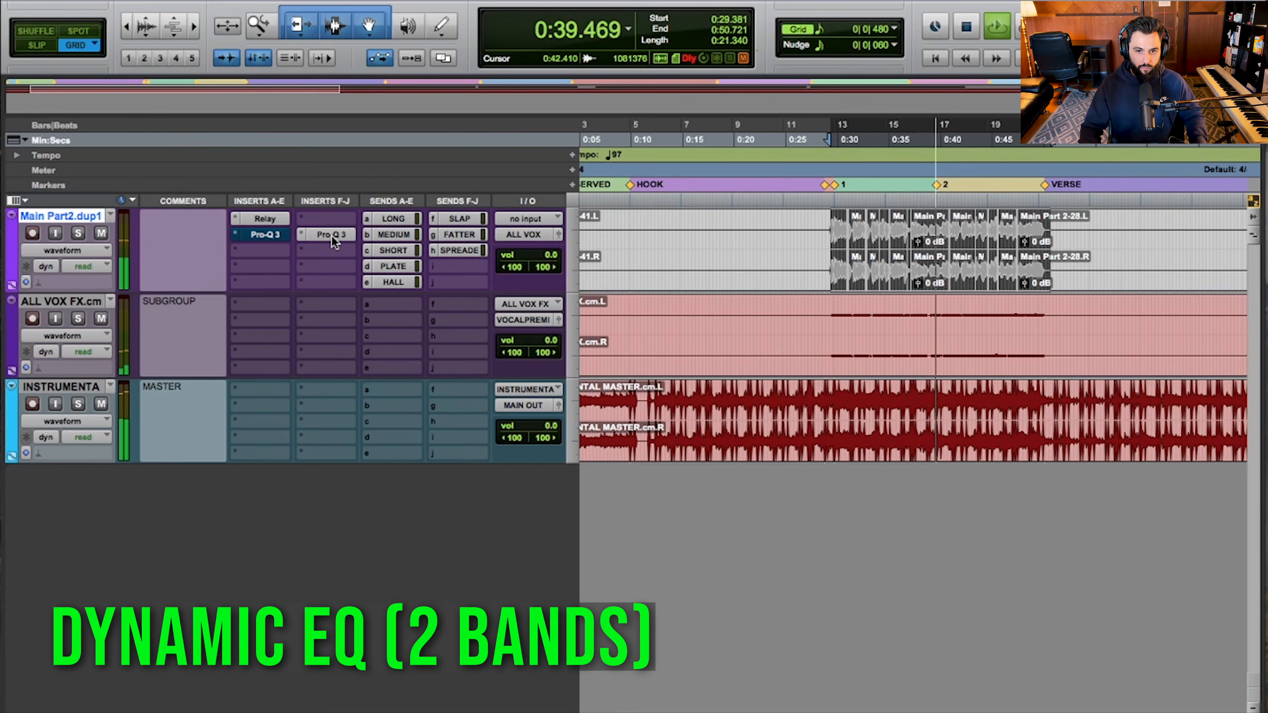
ctrl+super+click(331, 235)
ctrl+super+click(276, 234)
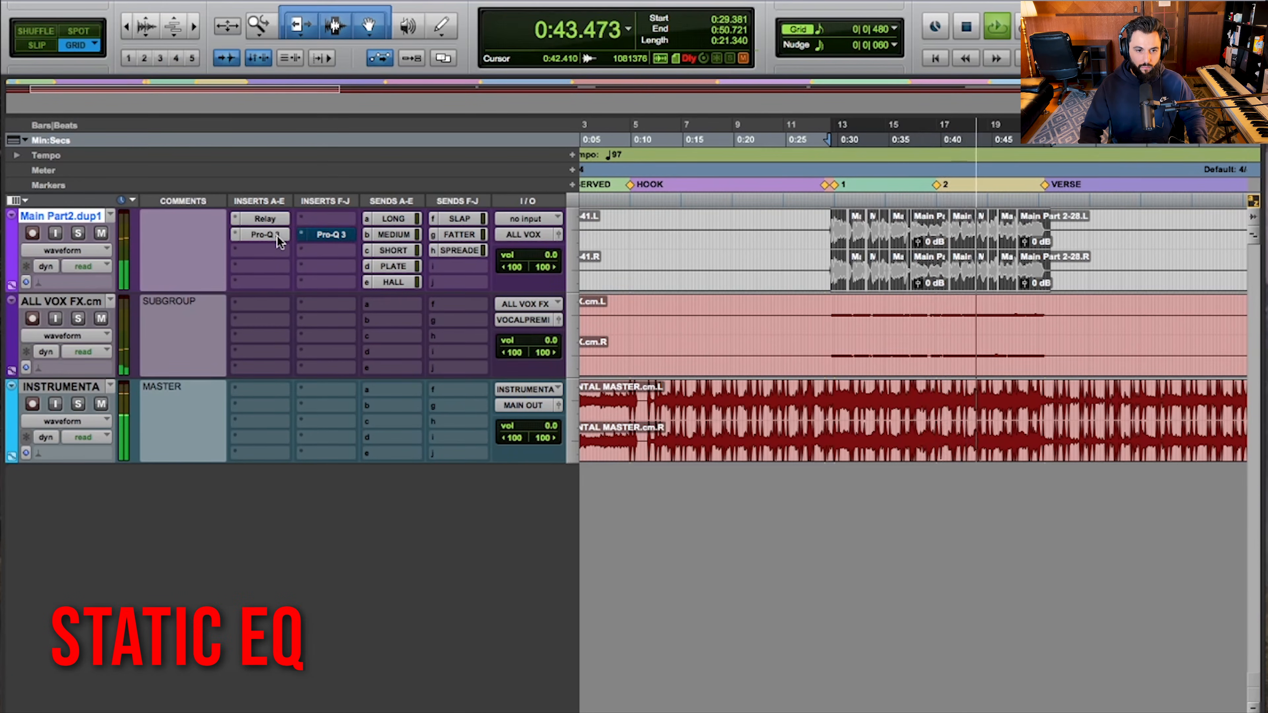
ctrl+super+click(277, 235)
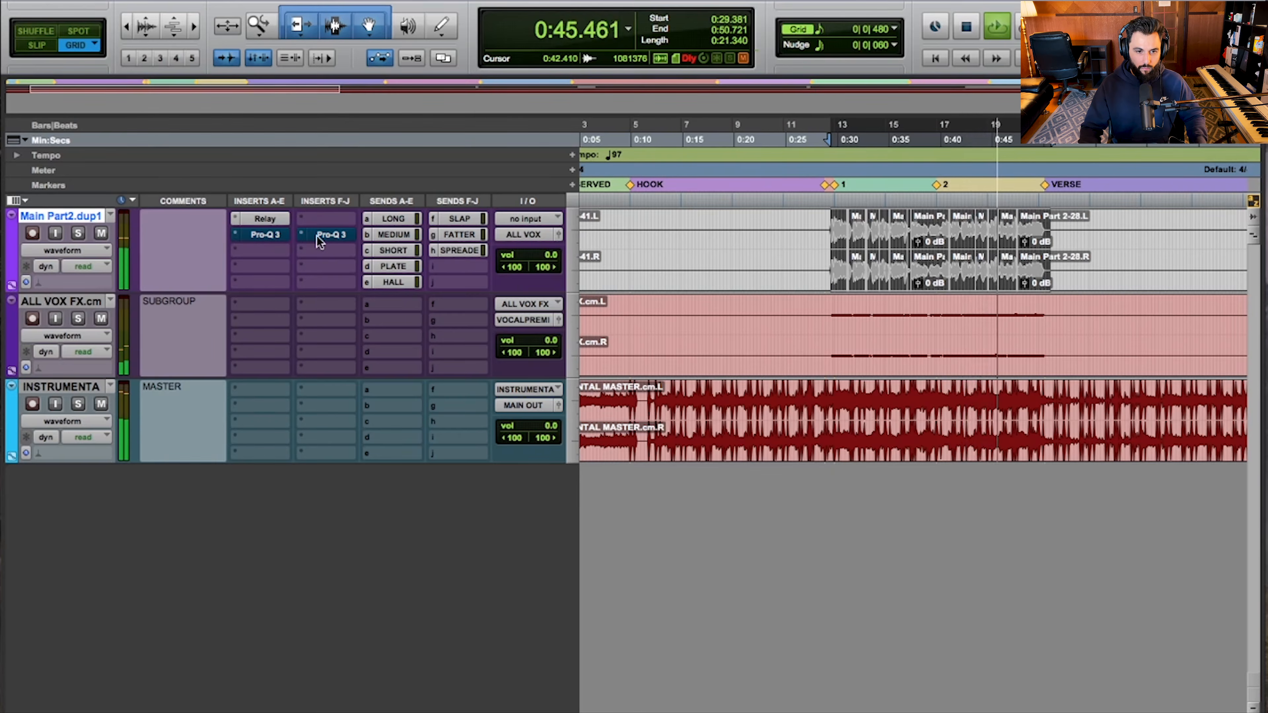
ctrl+super+click(328, 236)
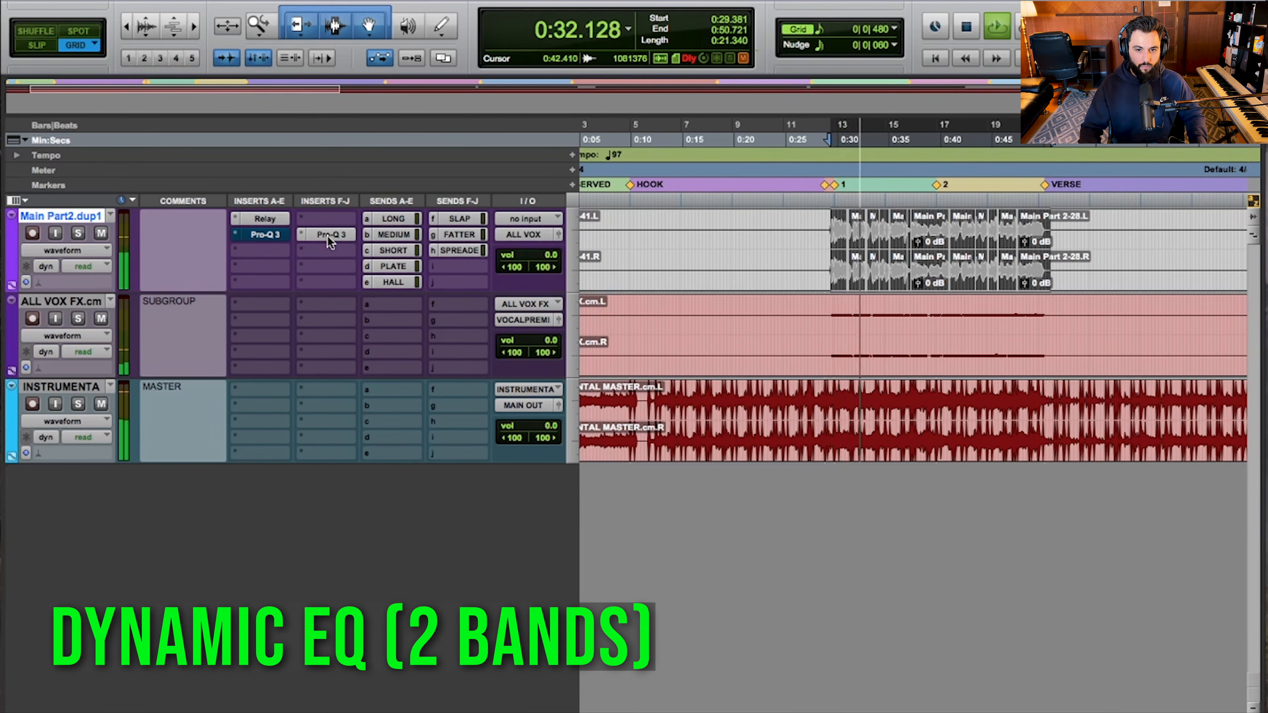
Step: Continue comparing the two Pro-Q 3 inserts during playback, switching to static, to dynamic and back to the static EQ
super+click(328, 236)
super+click(266, 236)
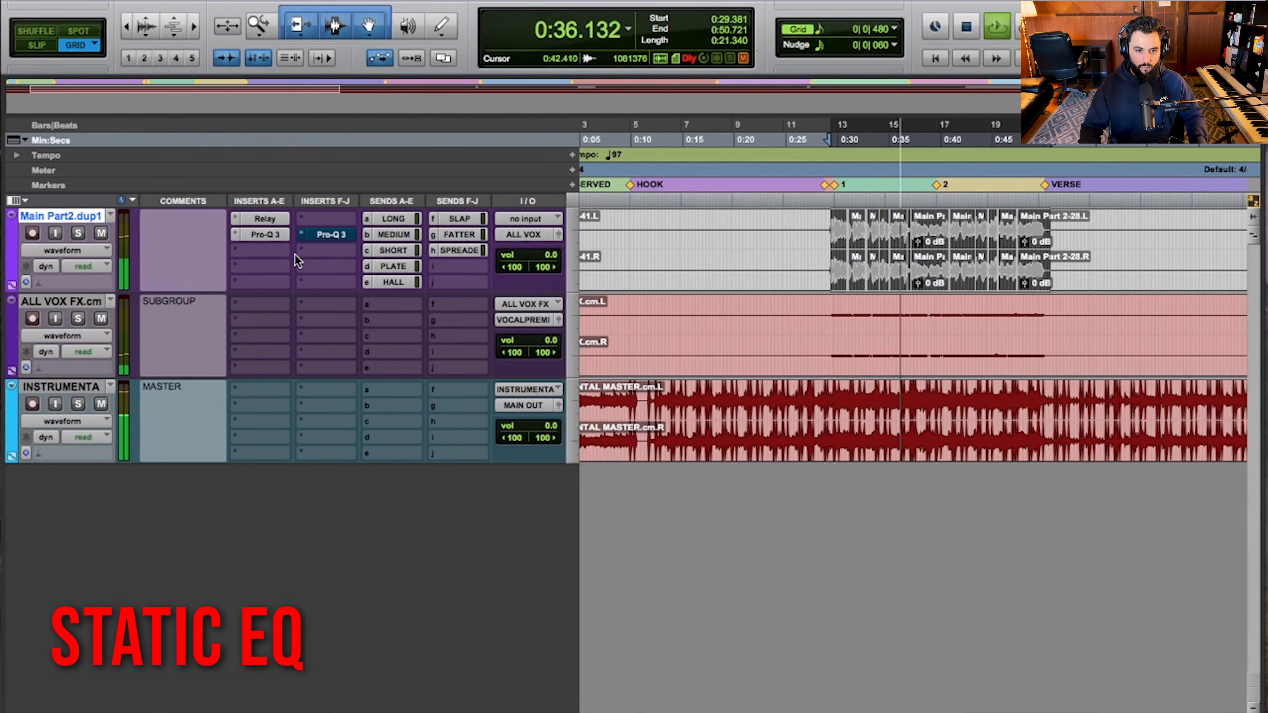
super+click(273, 235)
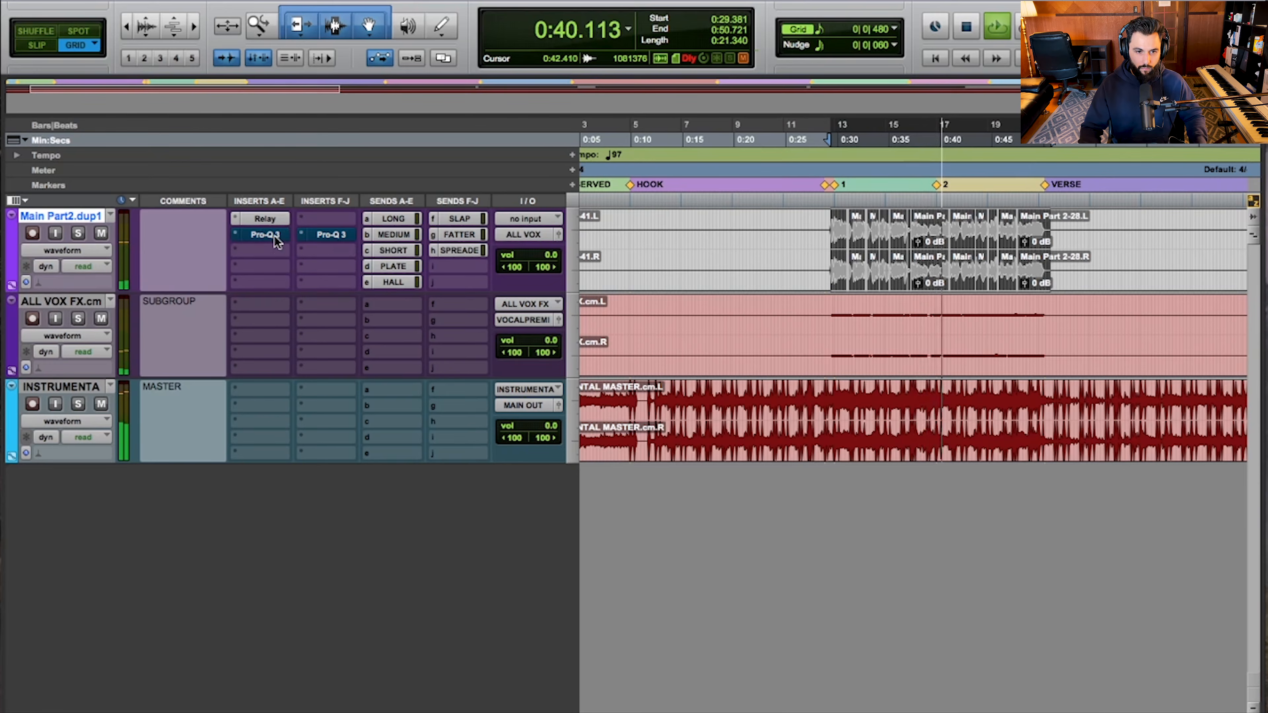
super+click(337, 238)
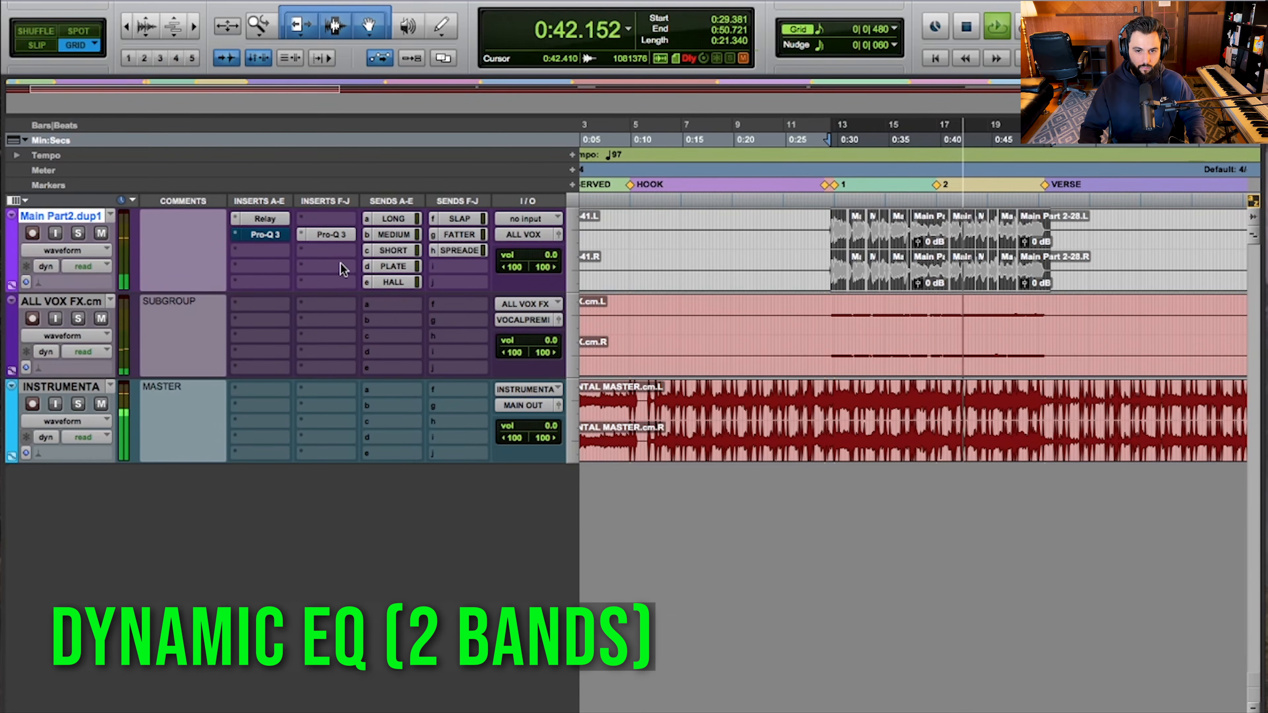
super+click(336, 233)
super+click(252, 230)
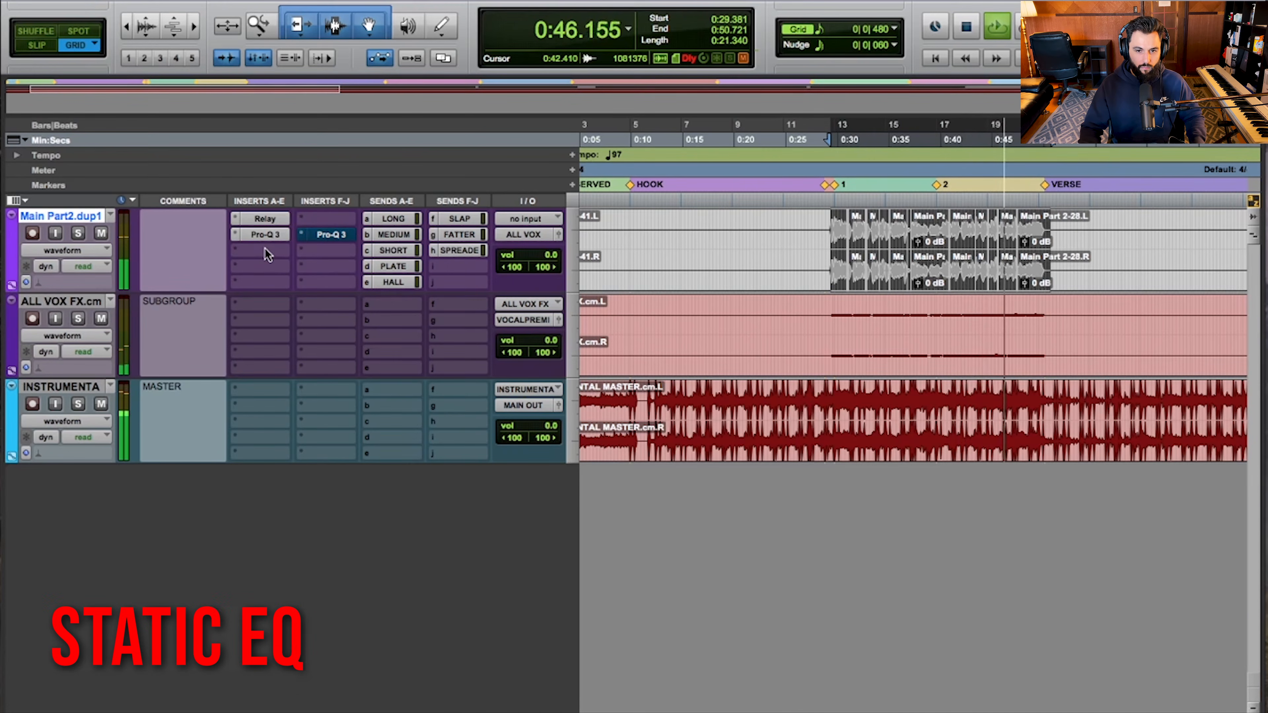